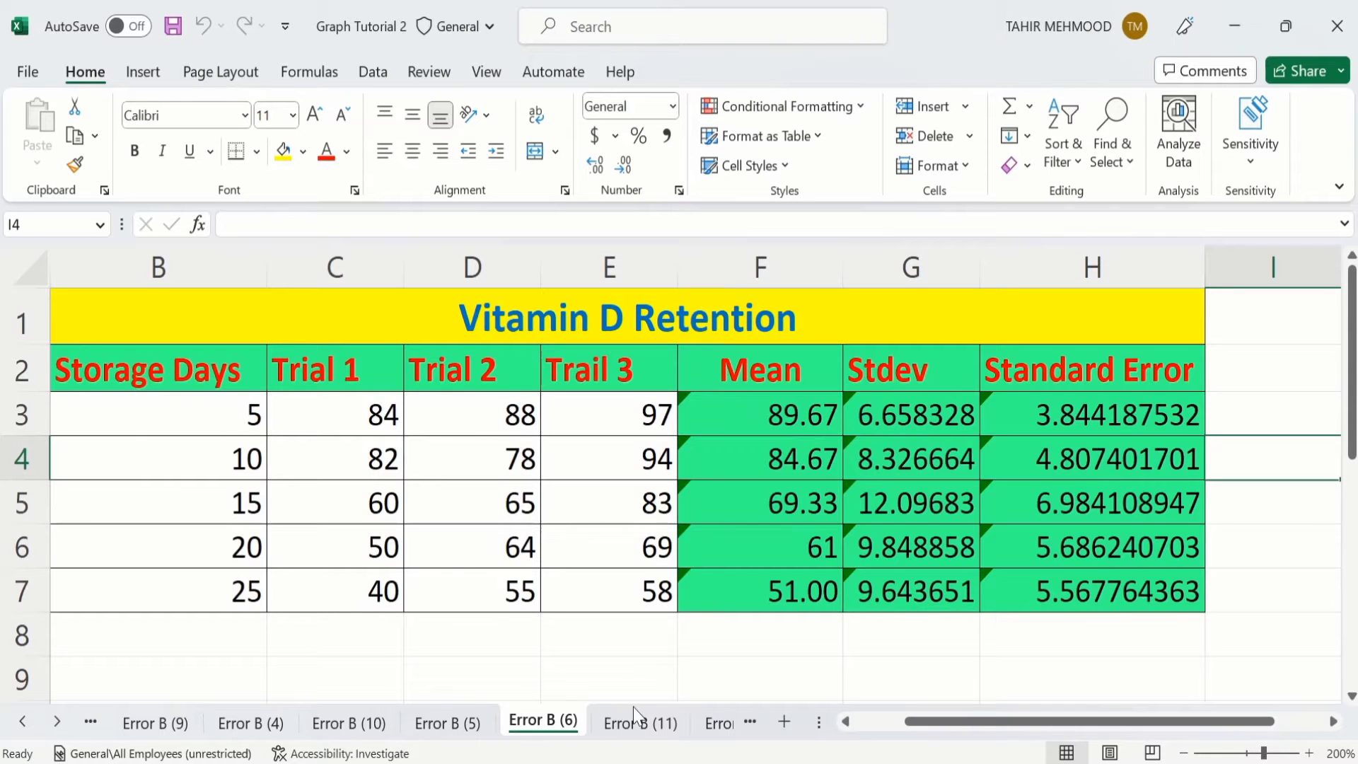
Step: On the Error B (11) sheet, calculate the first mean in F3 with =AVERAGE(C3:E3) and fill the formula down to F7
click(635, 721)
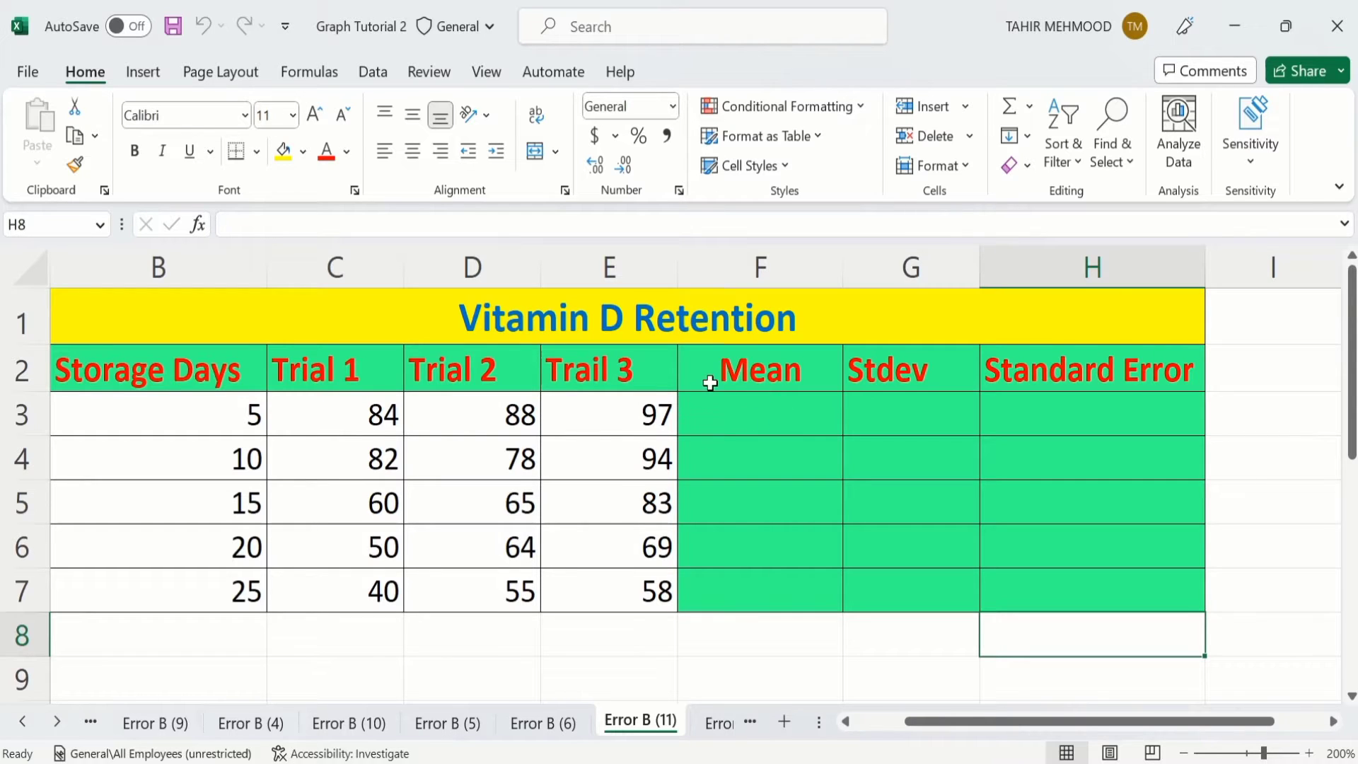
click(774, 416)
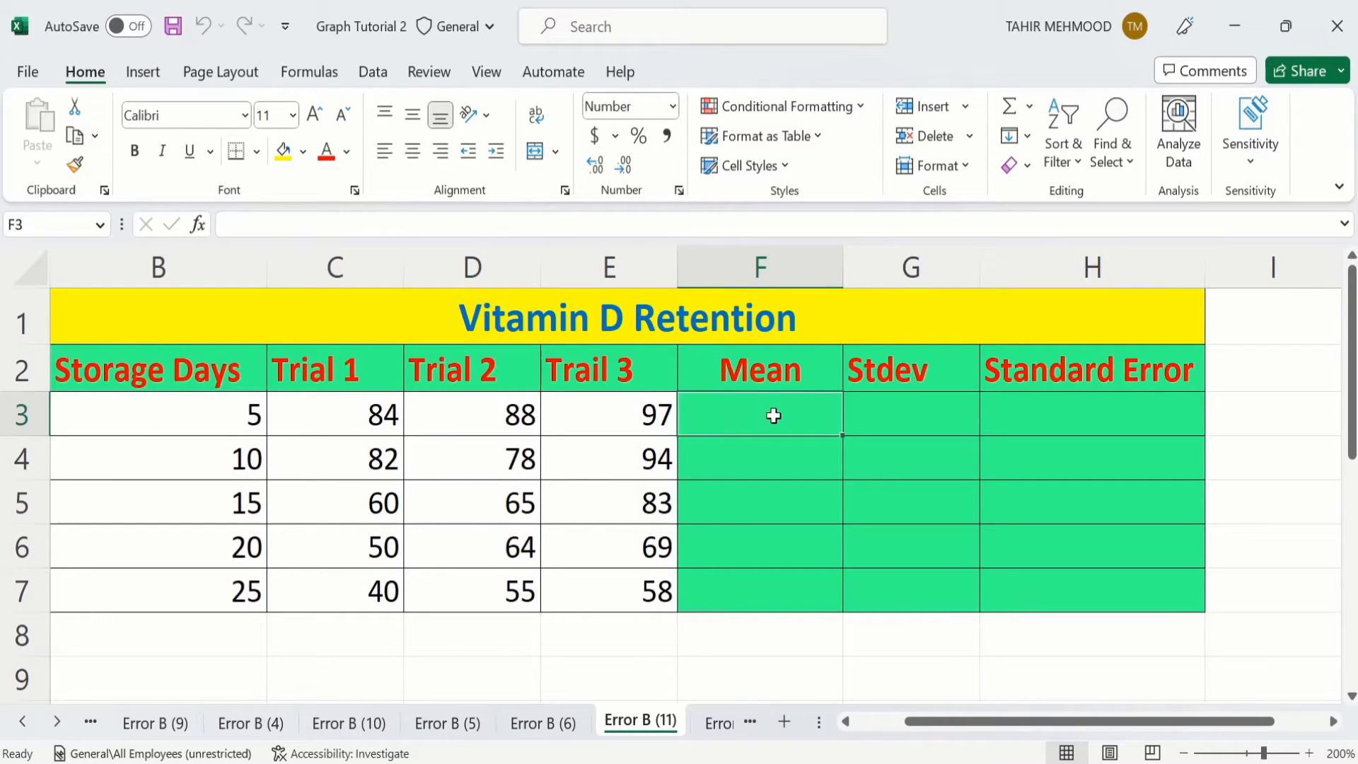
text(=)
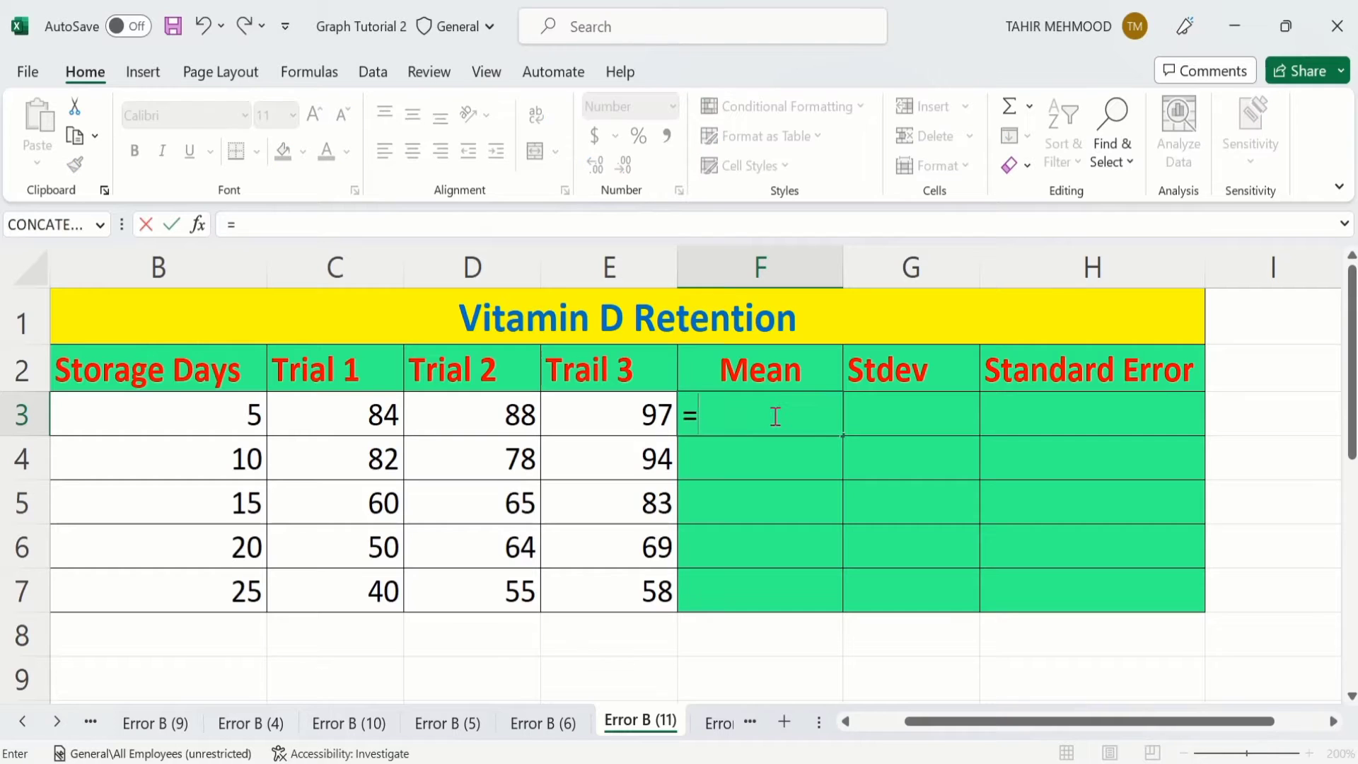
text(av)
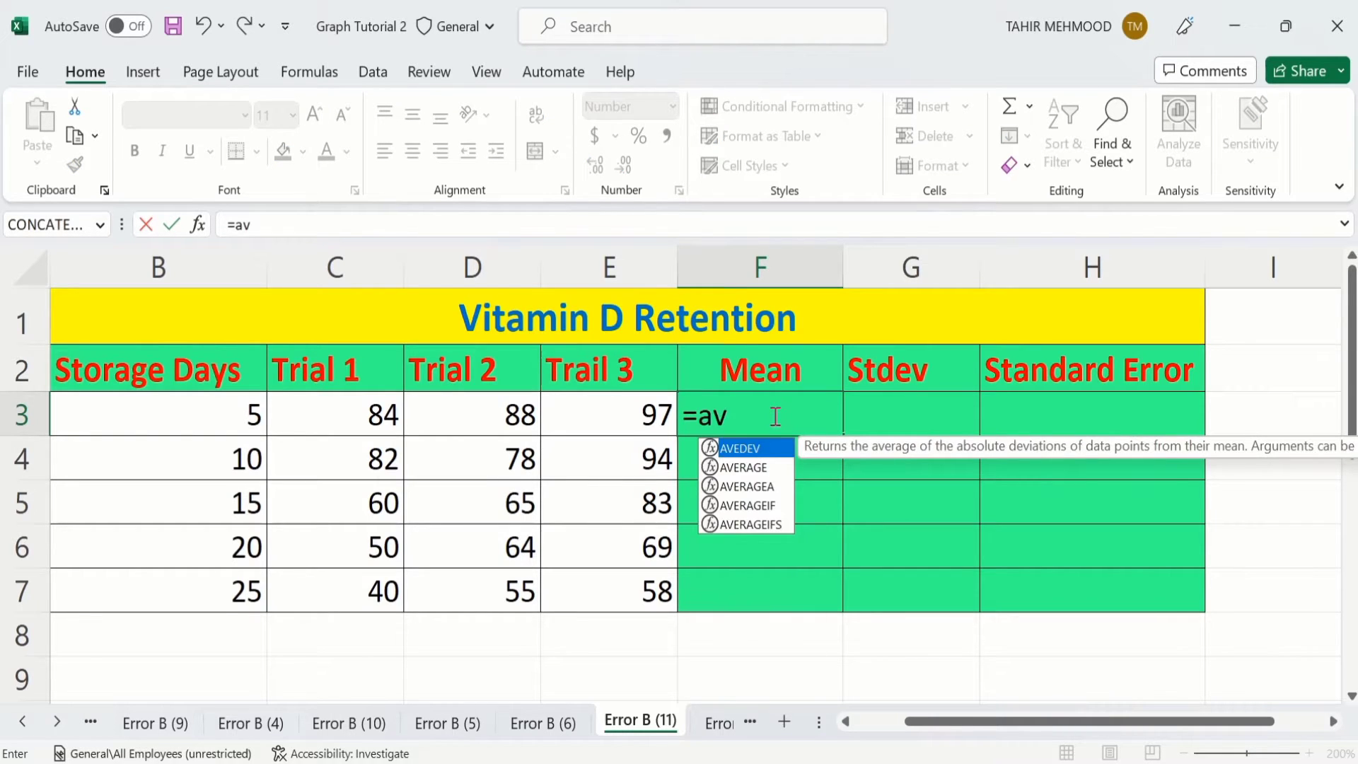
double_click(742, 467)
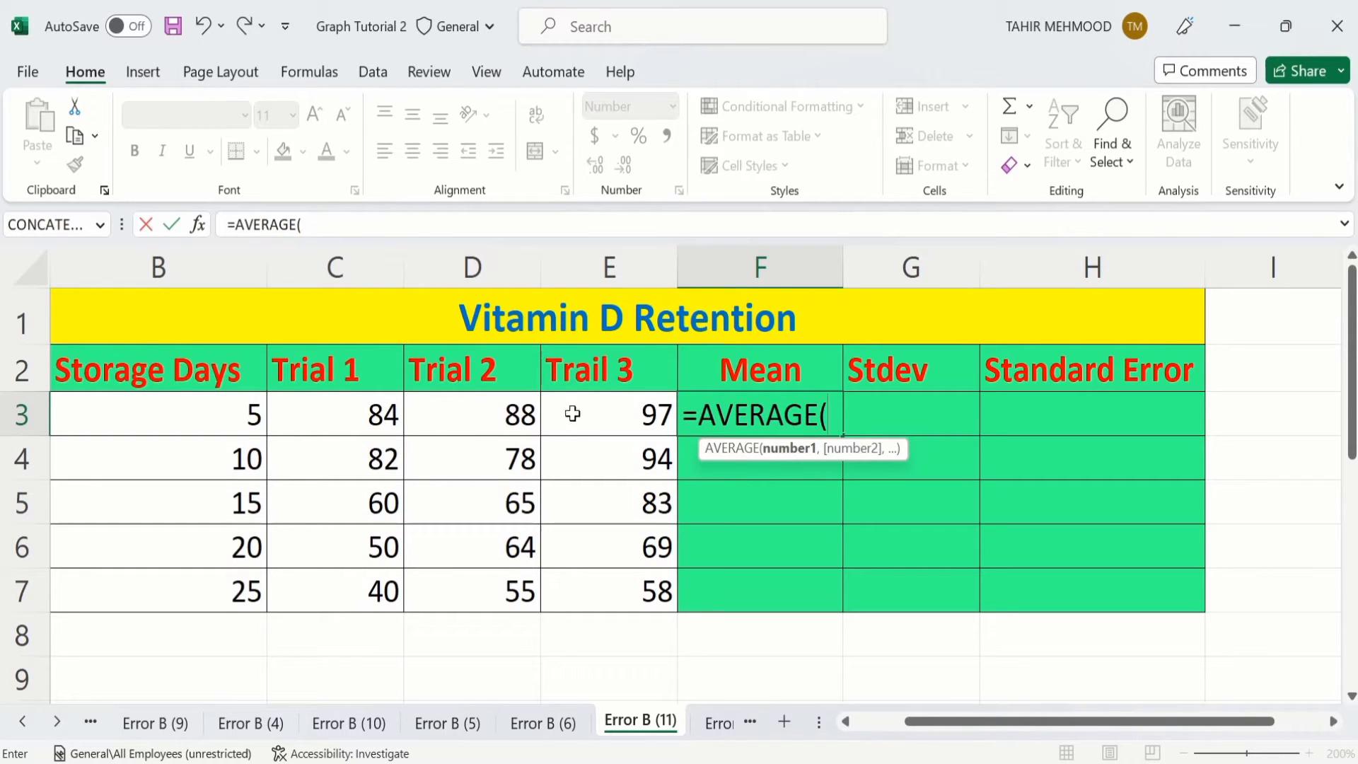
click(335, 418)
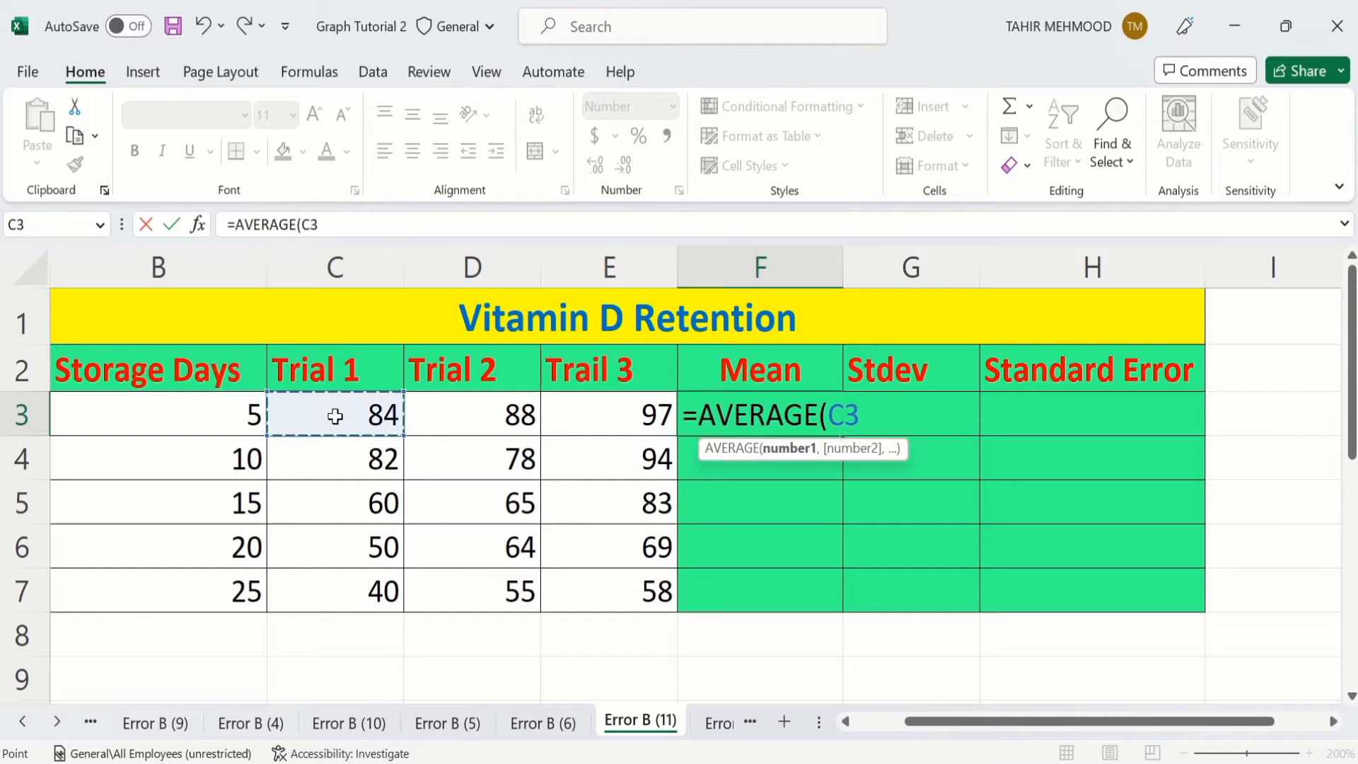
drag(335, 416, 580, 411)
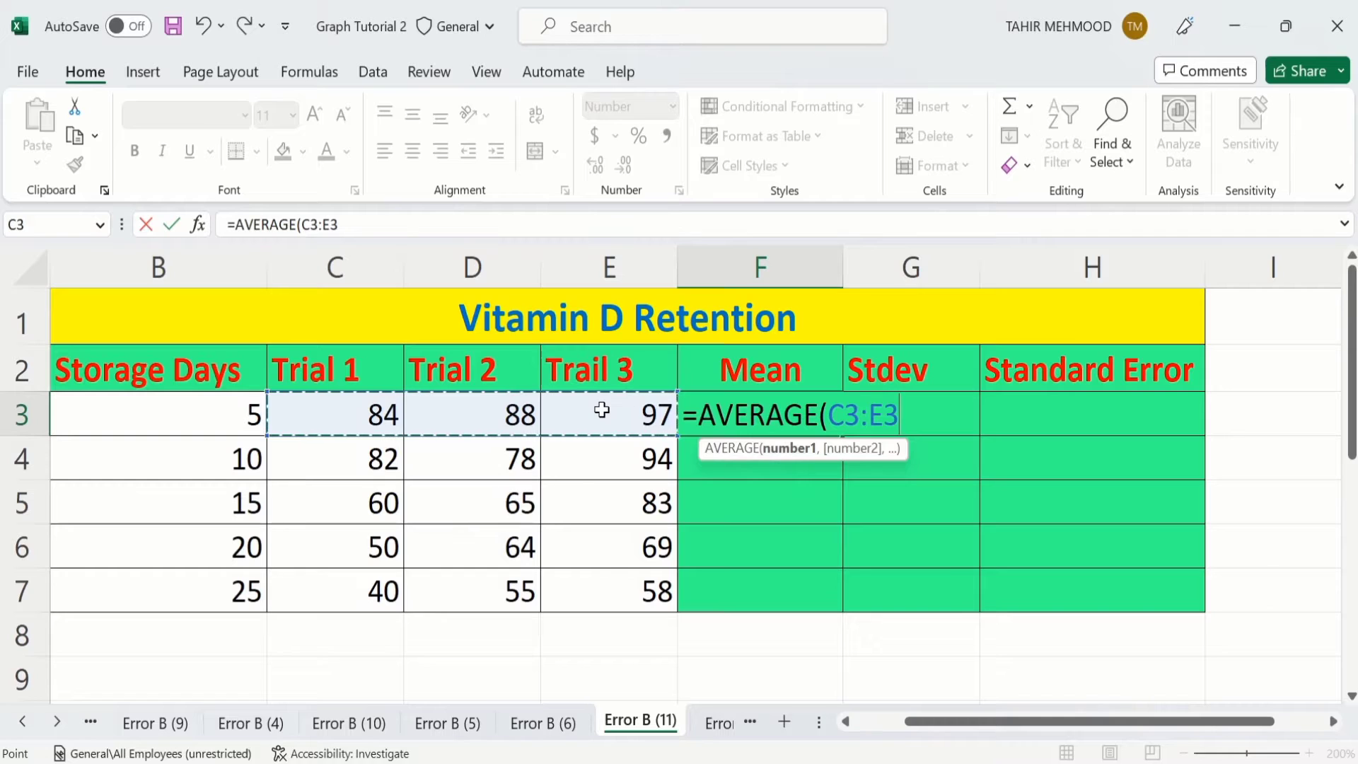
text())
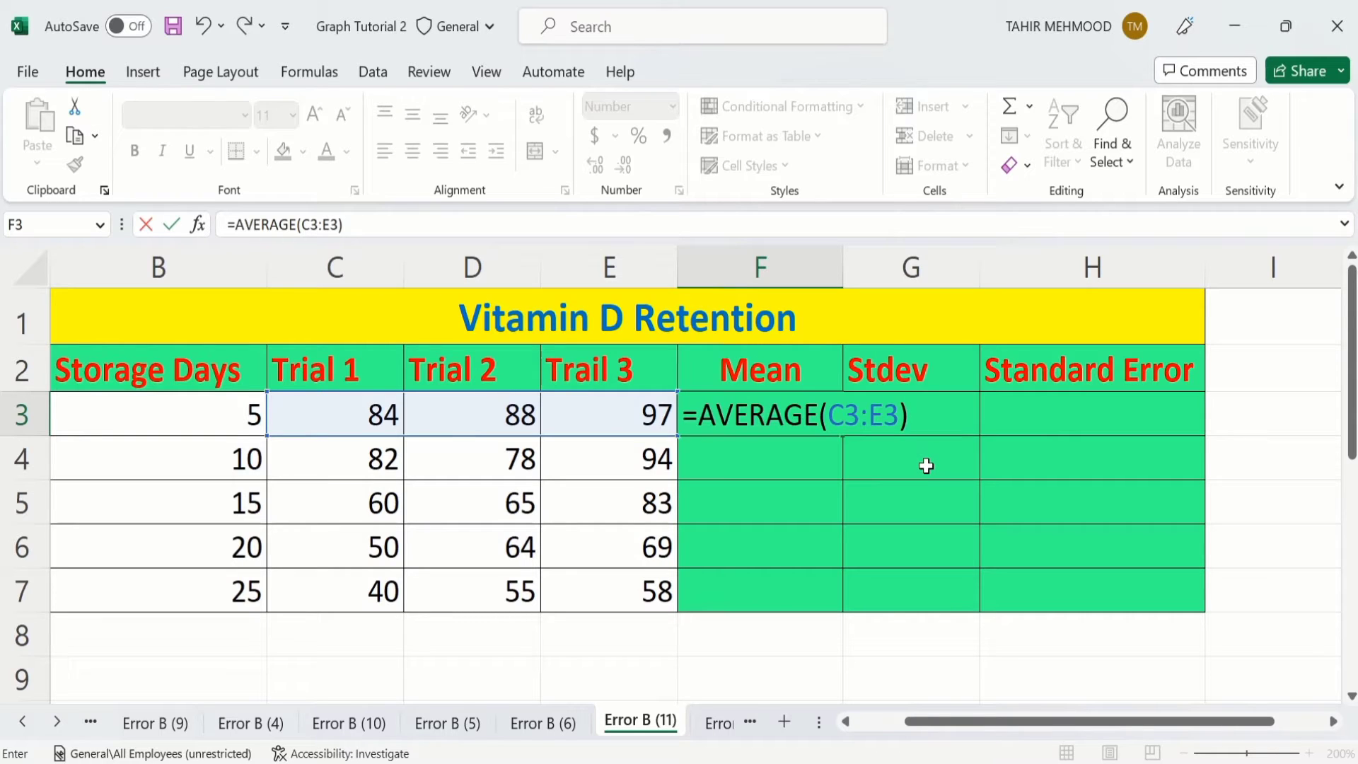
key(Return)
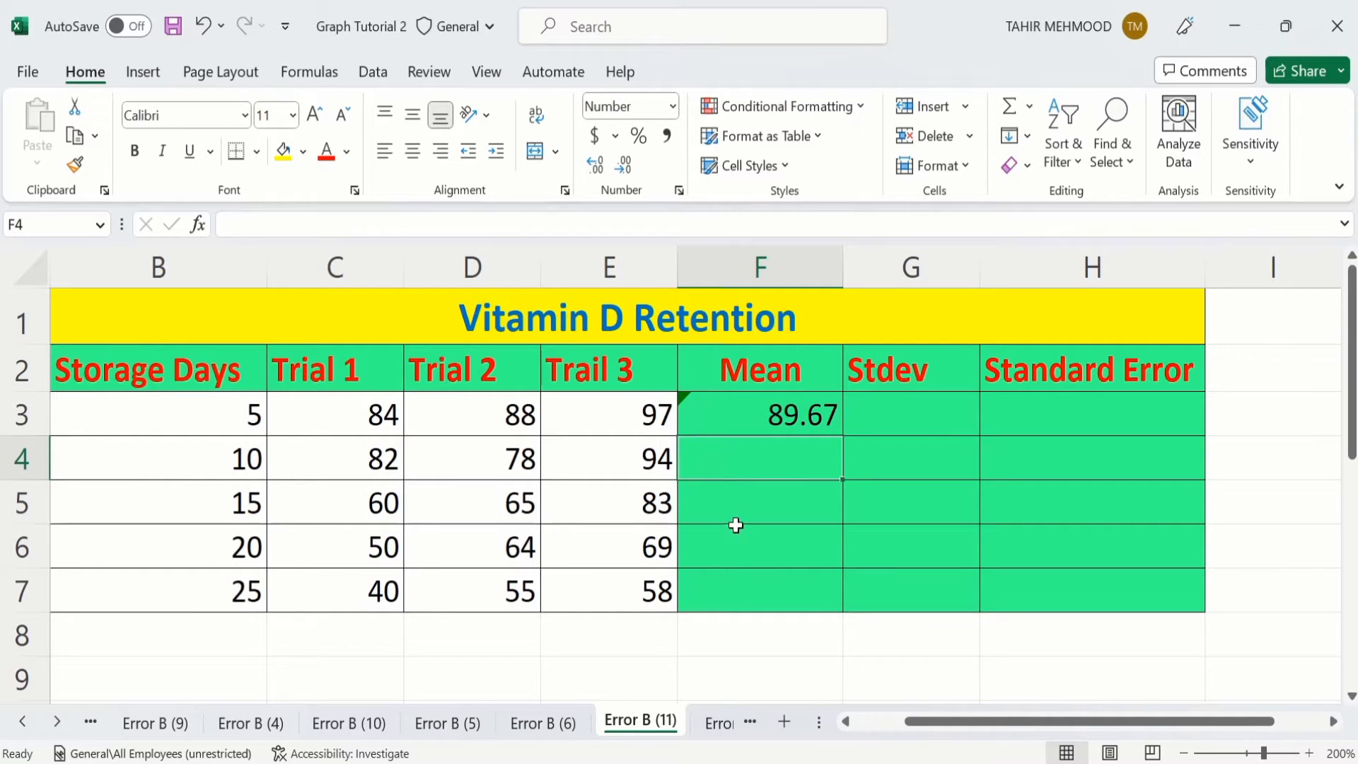
click(740, 406)
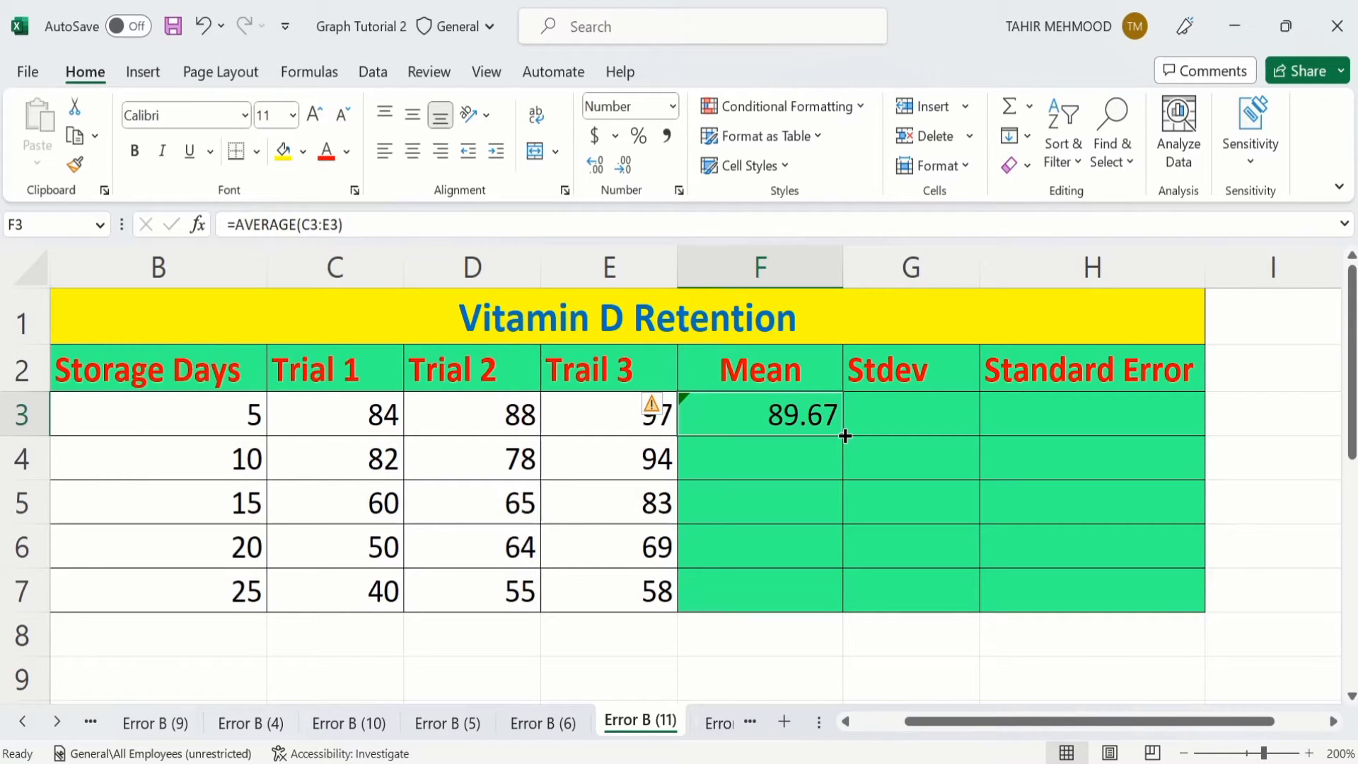
drag(844, 435, 833, 603)
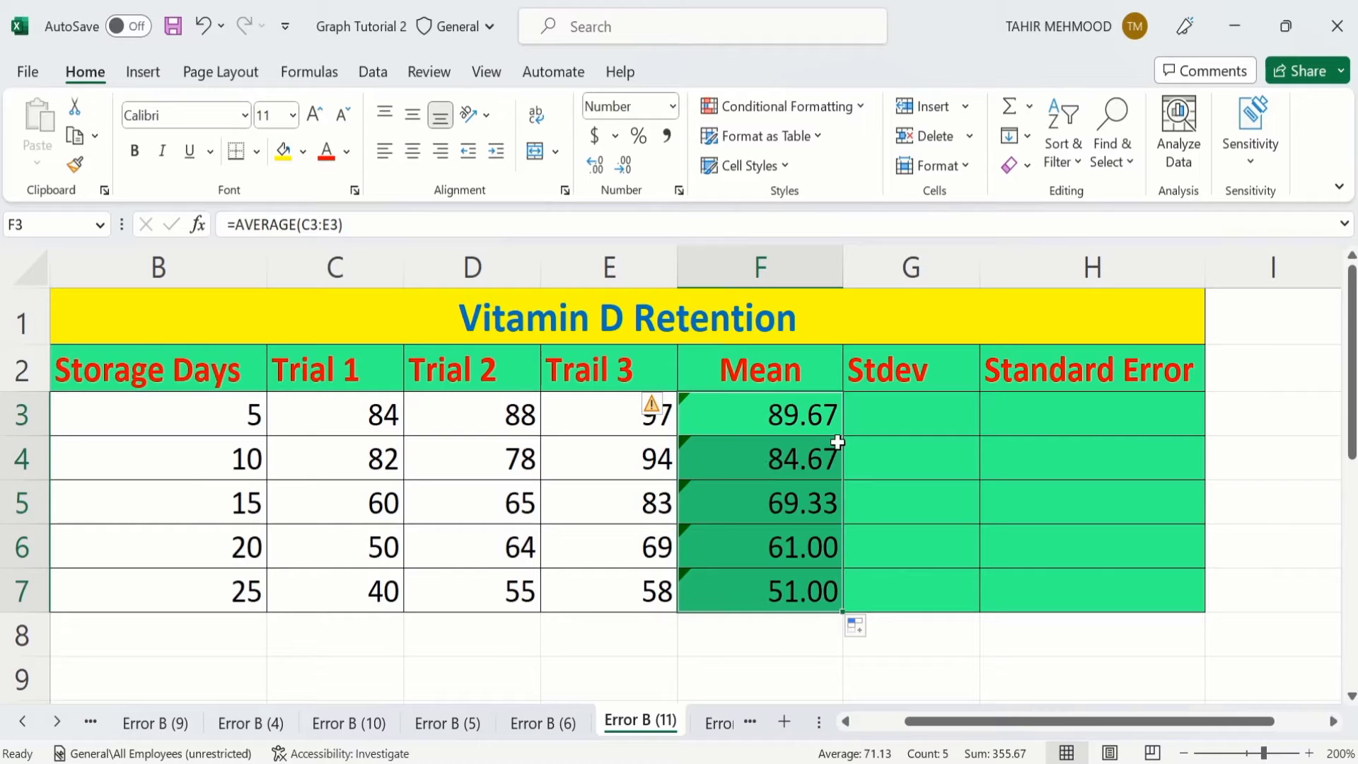
Step: Calculate the standard deviation in G3 with =STDEV(C3:E3) and fill the formula down to G7
click(905, 417)
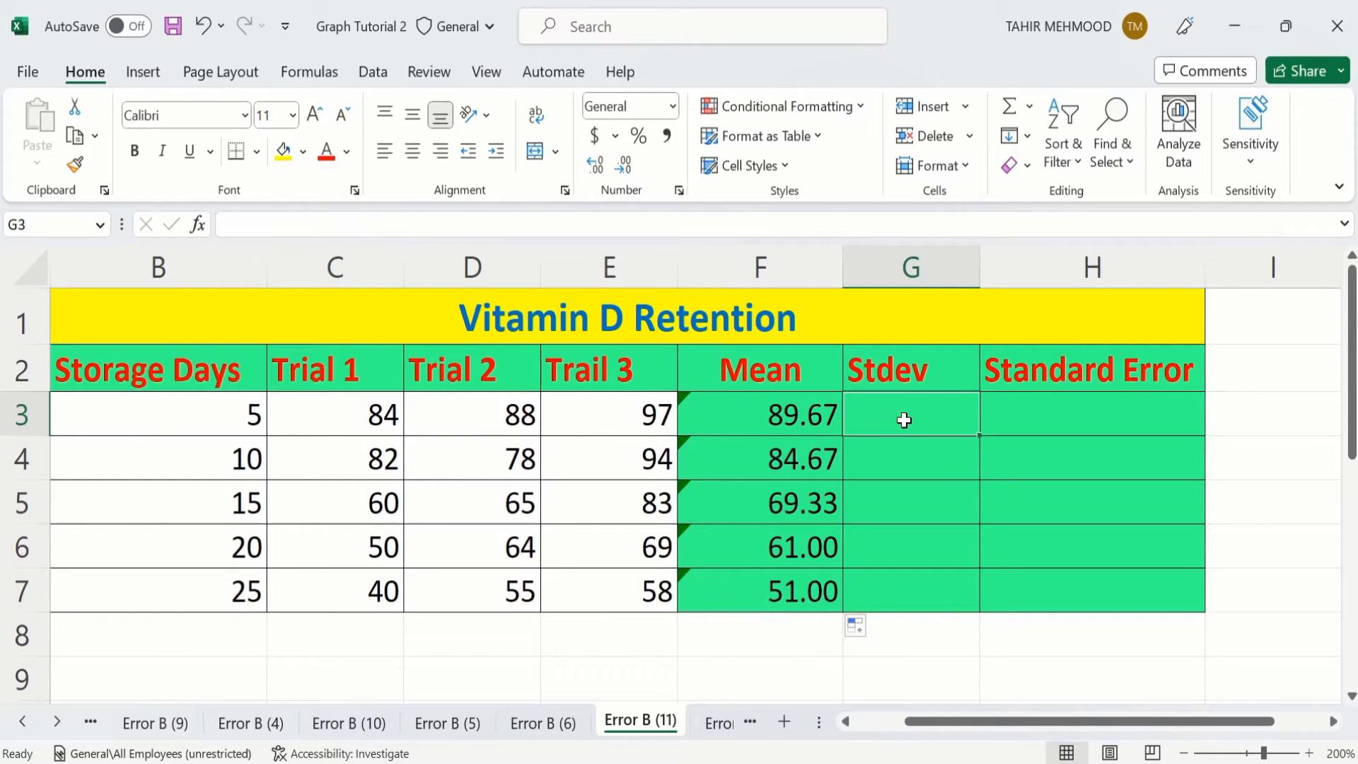
text(=)
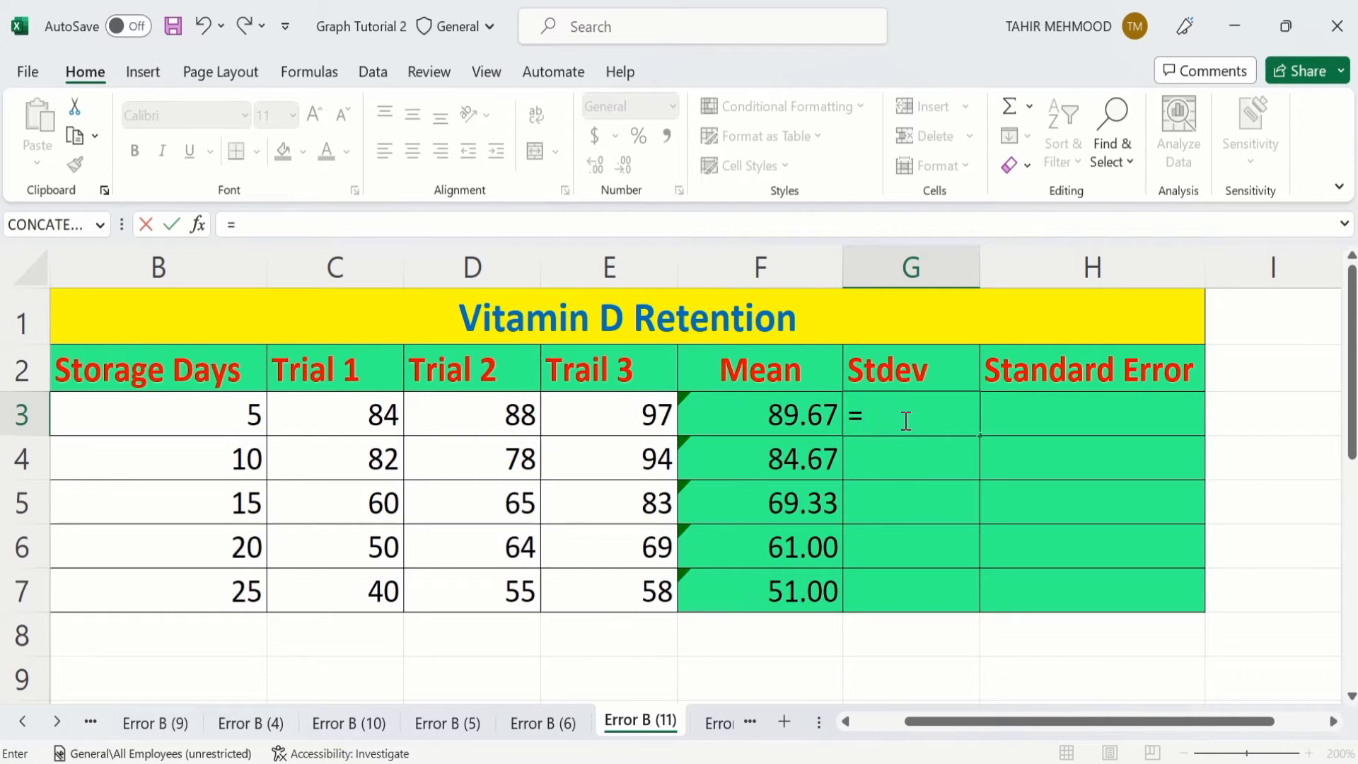
text(std)
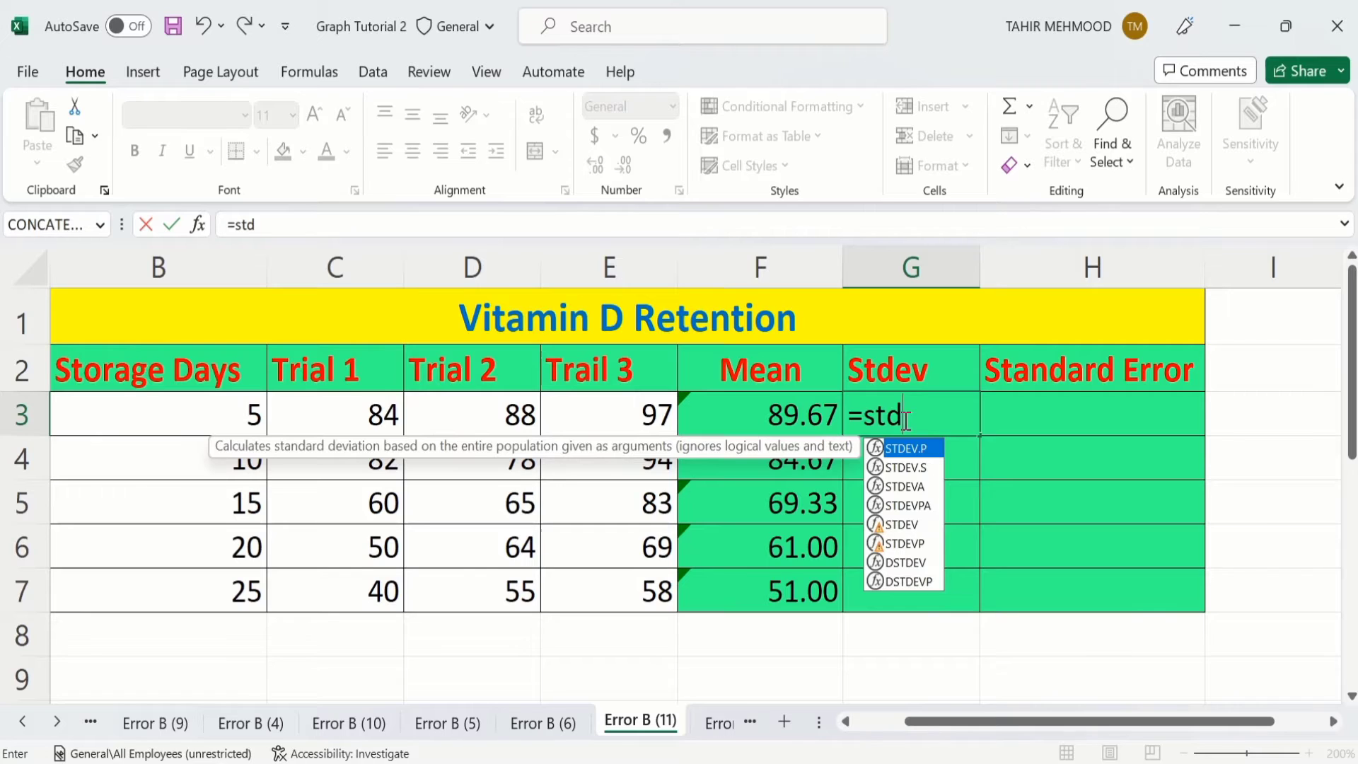
double_click(903, 524)
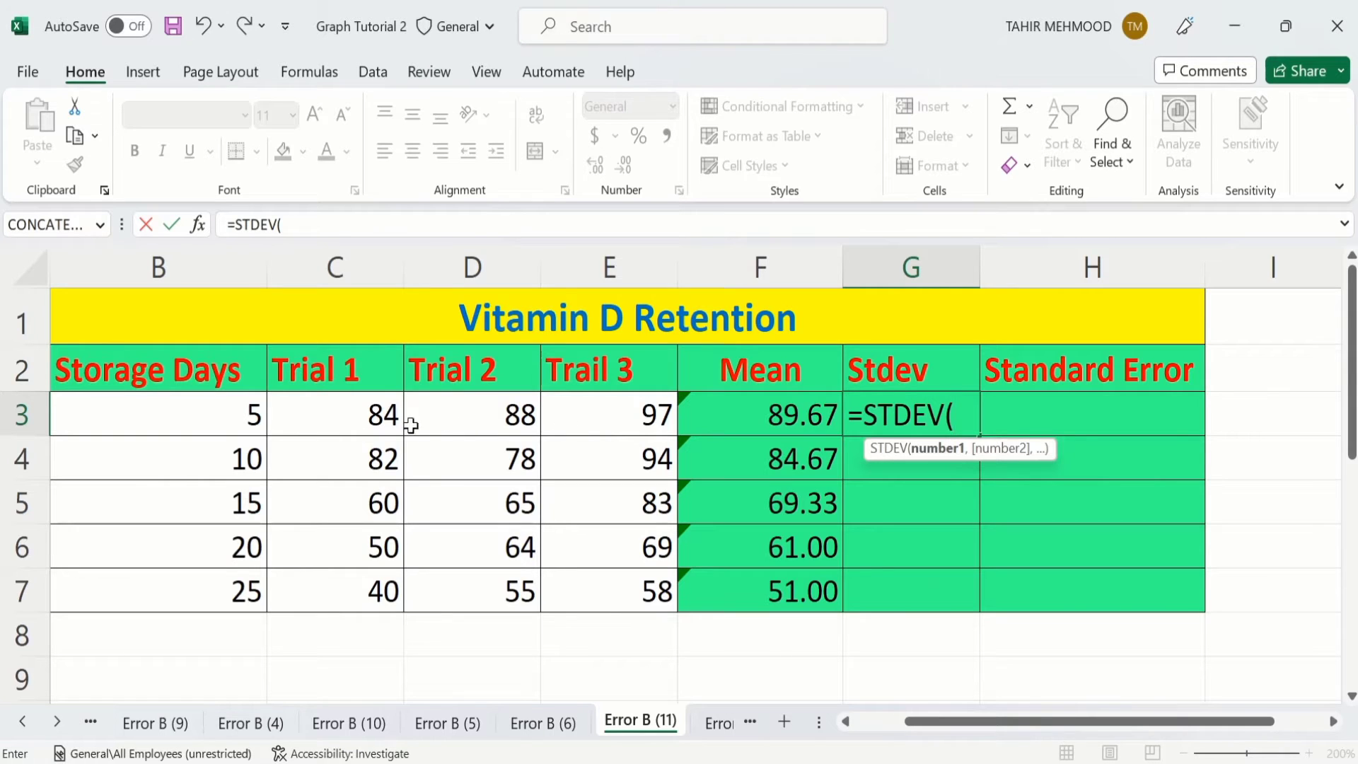
click(347, 422)
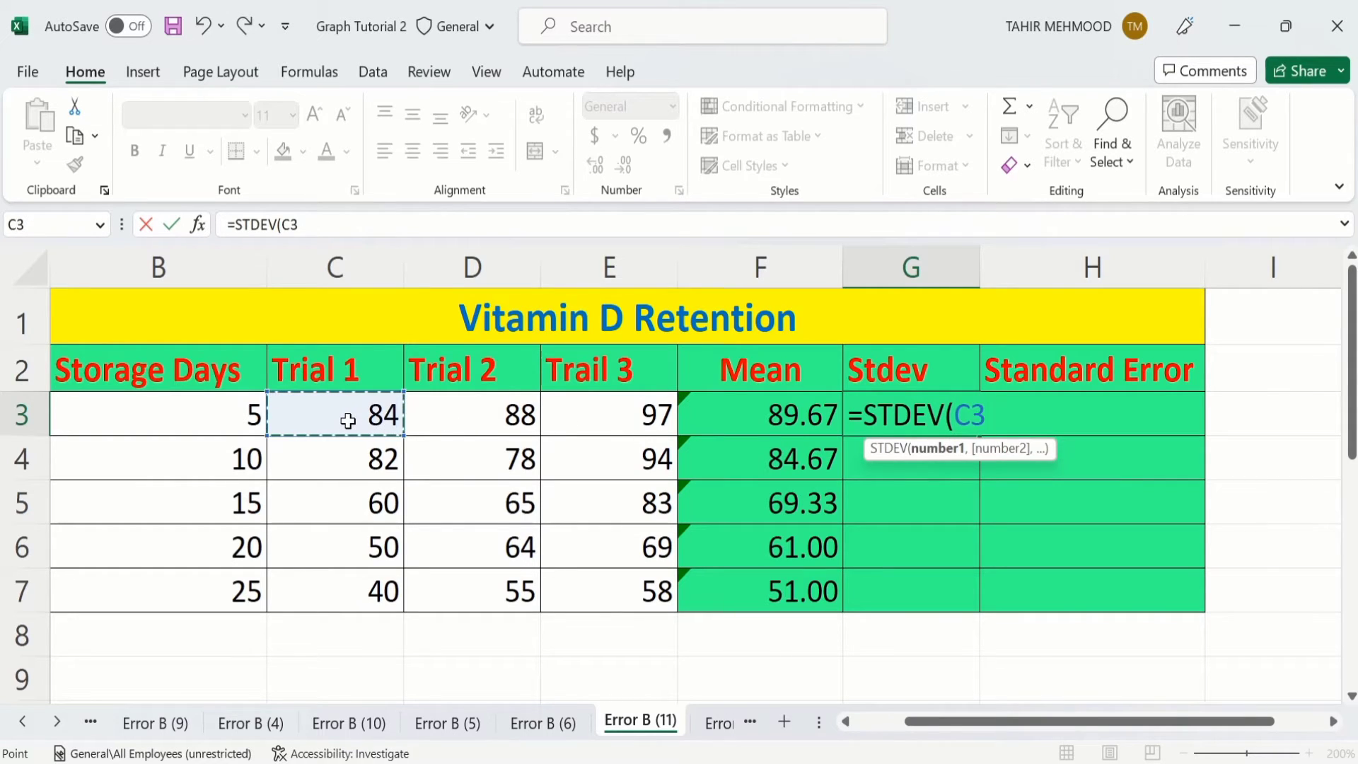
drag(347, 422, 560, 415)
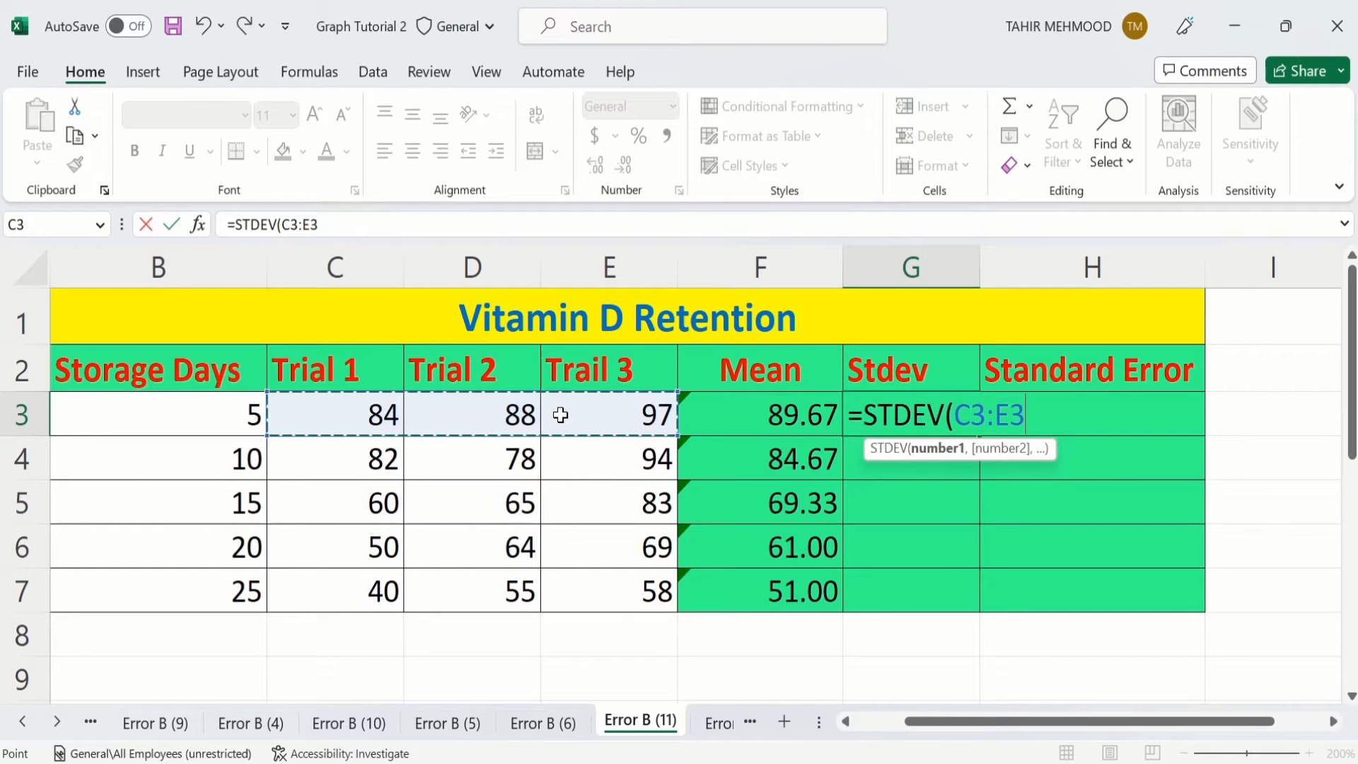
text())
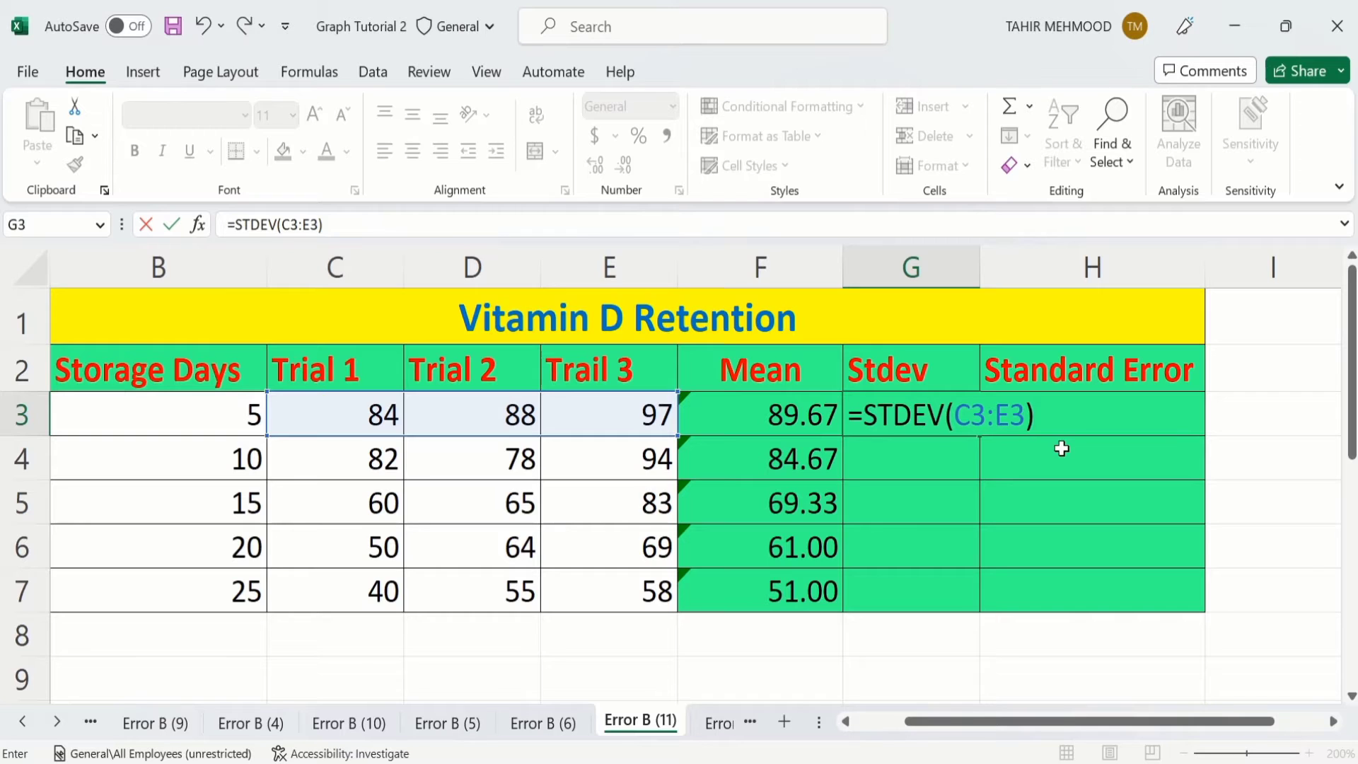
key(Return)
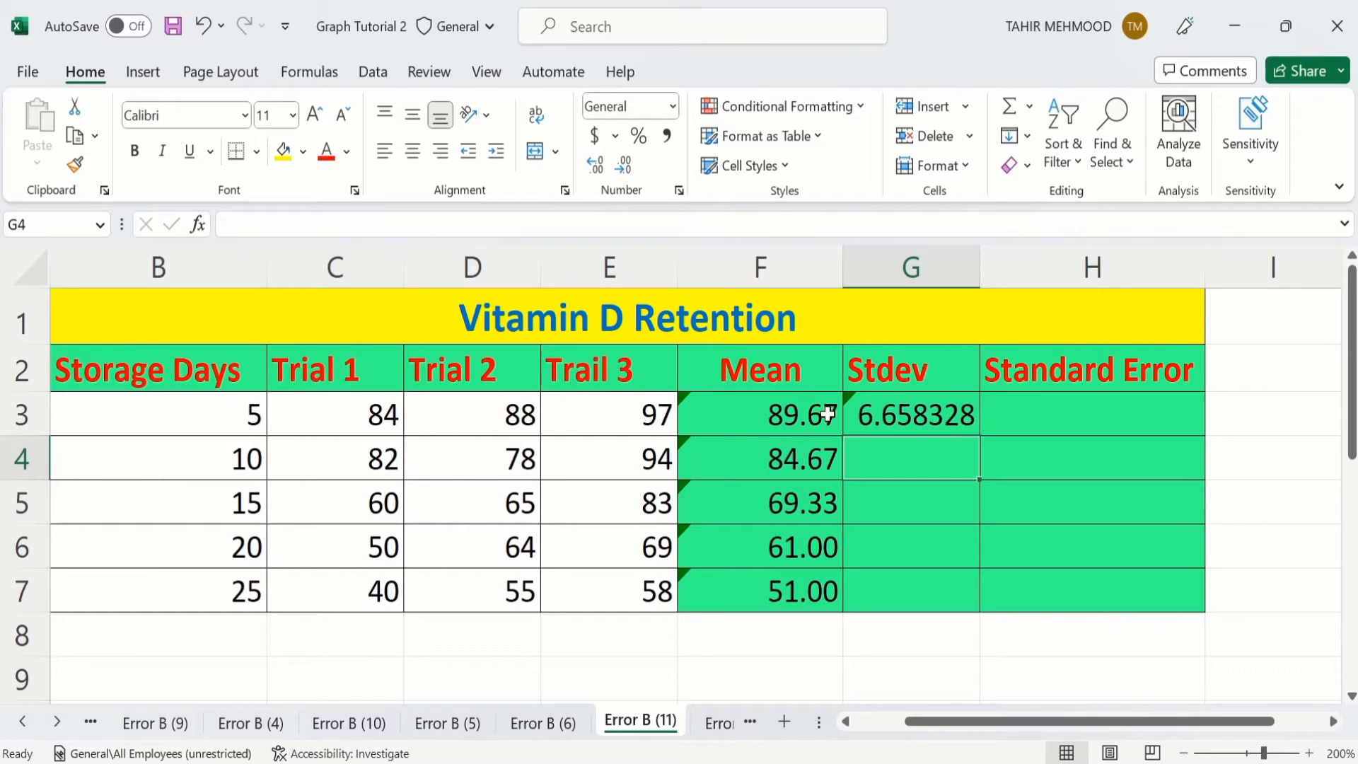
click(911, 407)
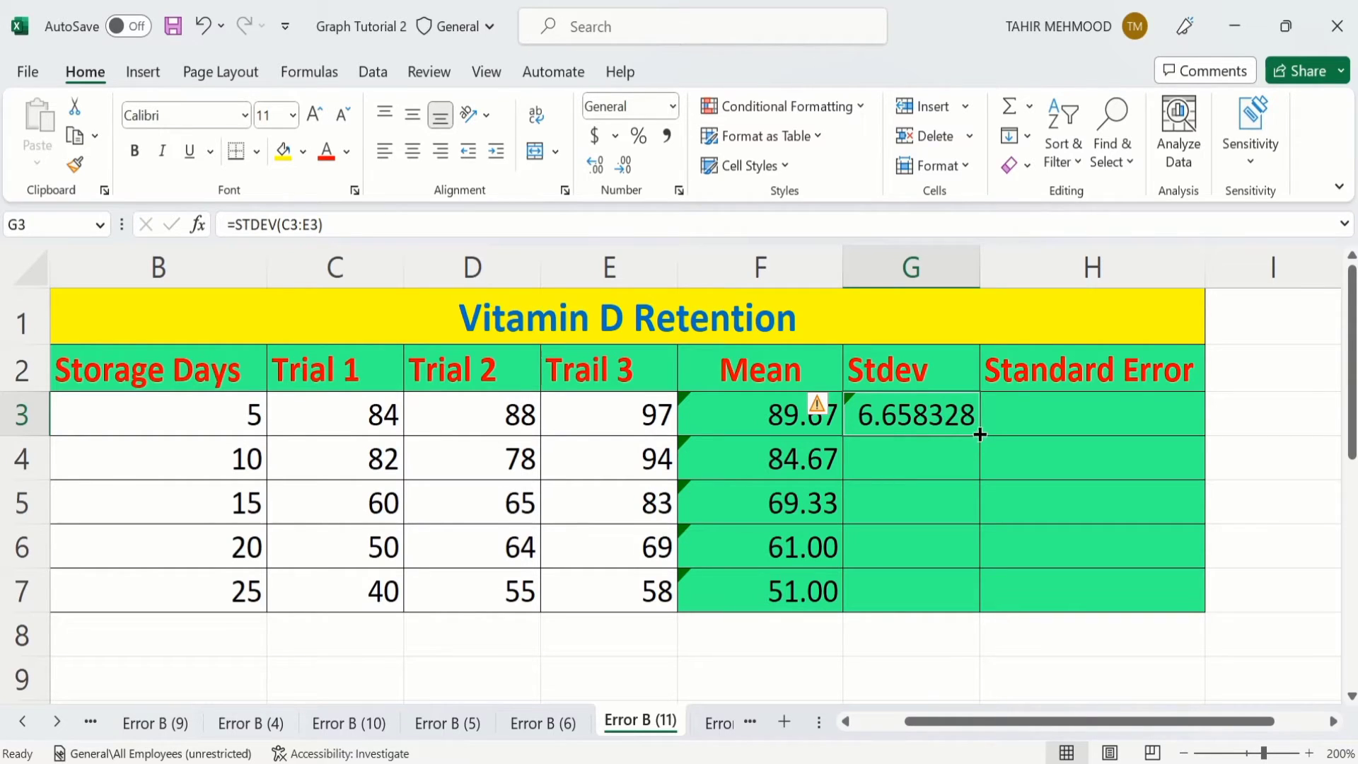
drag(983, 437, 973, 607)
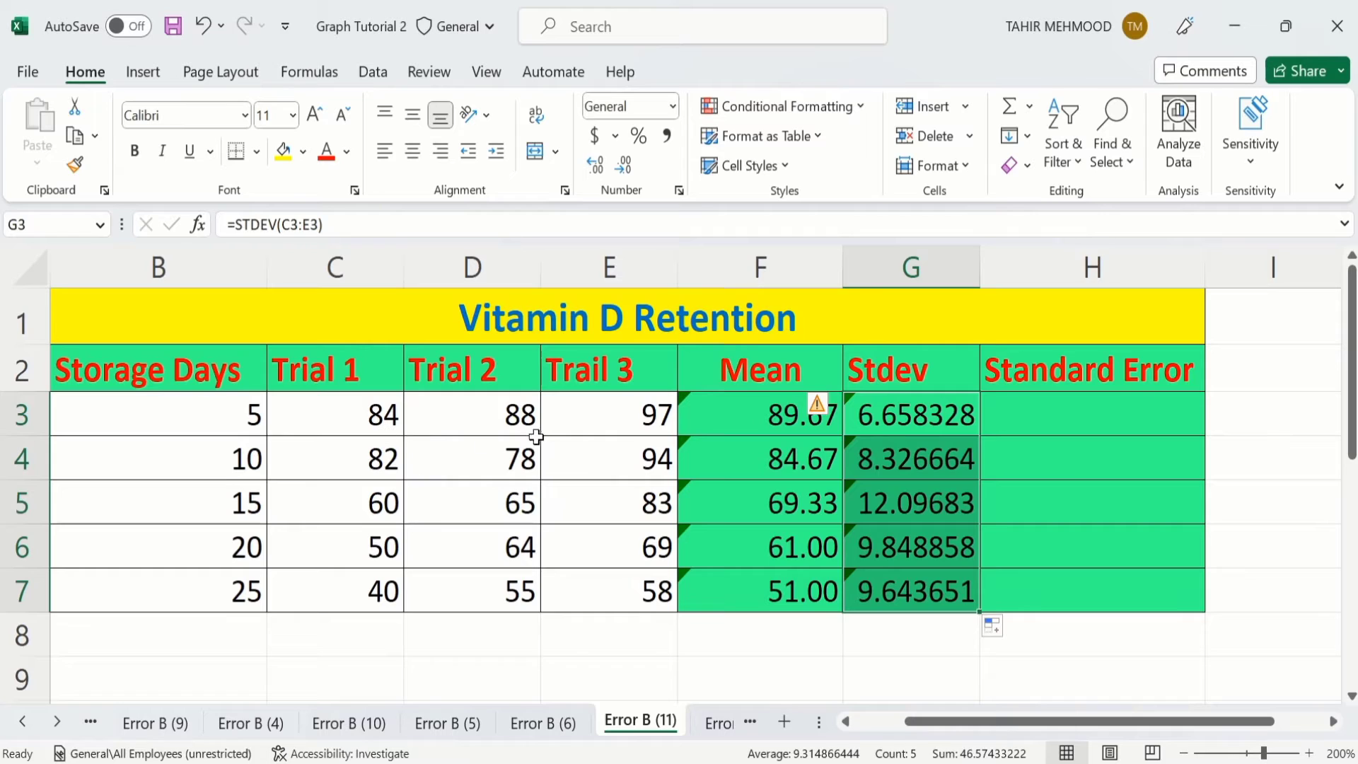
Step: Calculate the standard error in H3 with =STDEV(C3:E3)/SQRT(COUNT(C3:E3))
key(Right)
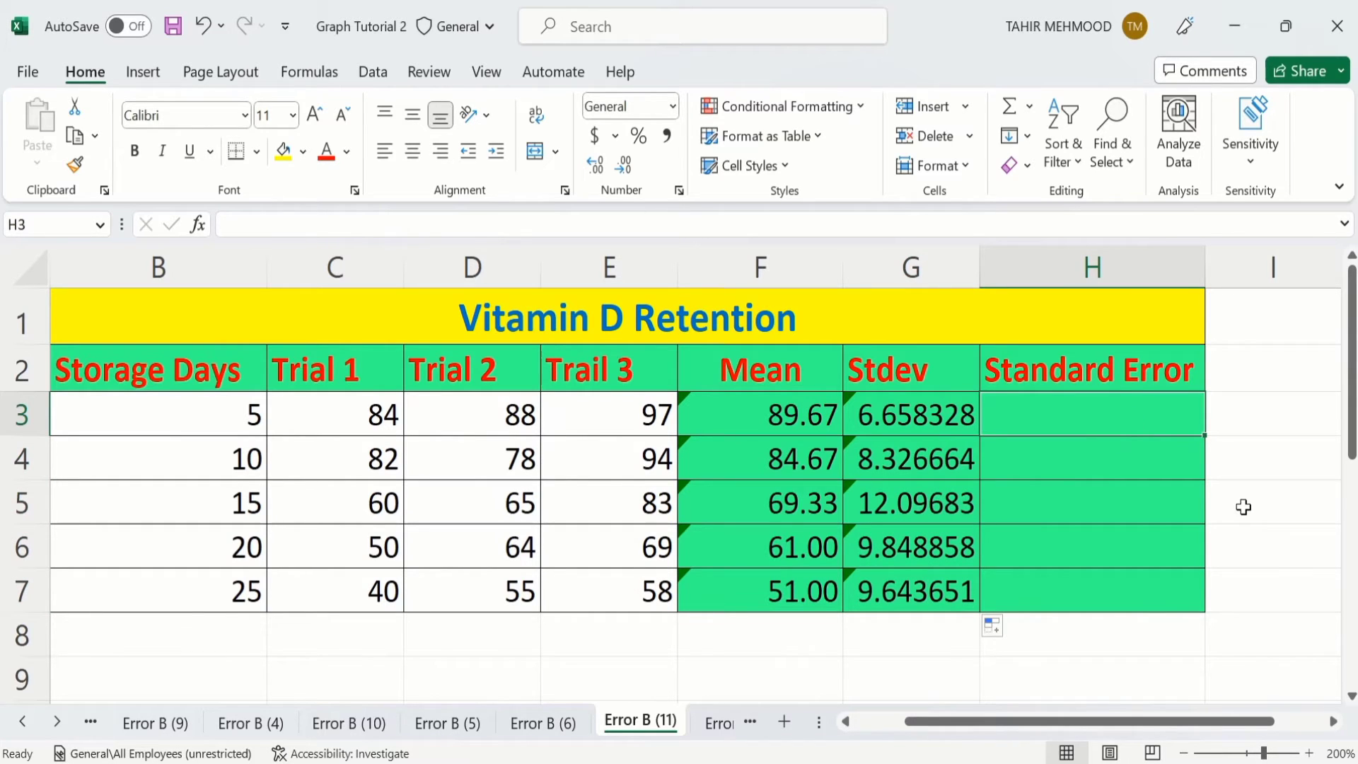
text(=)
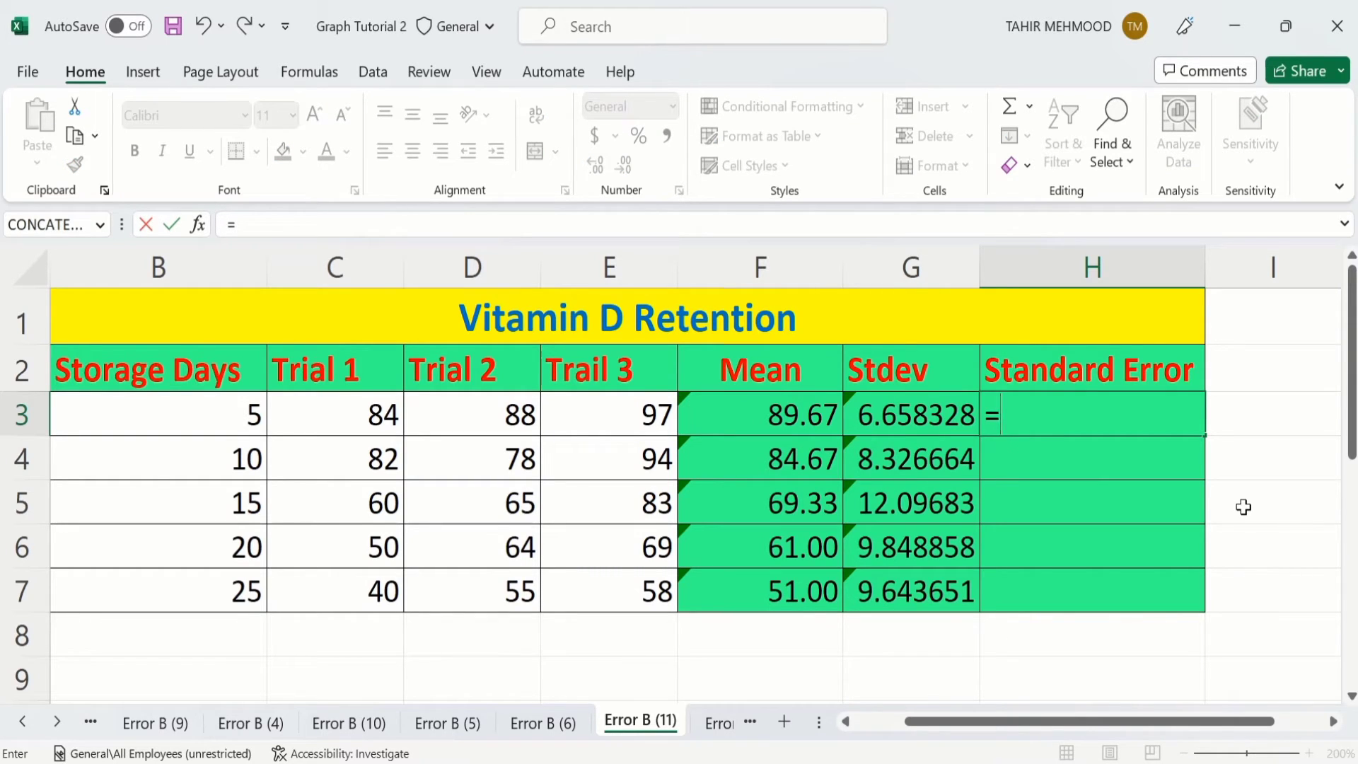
text(s)
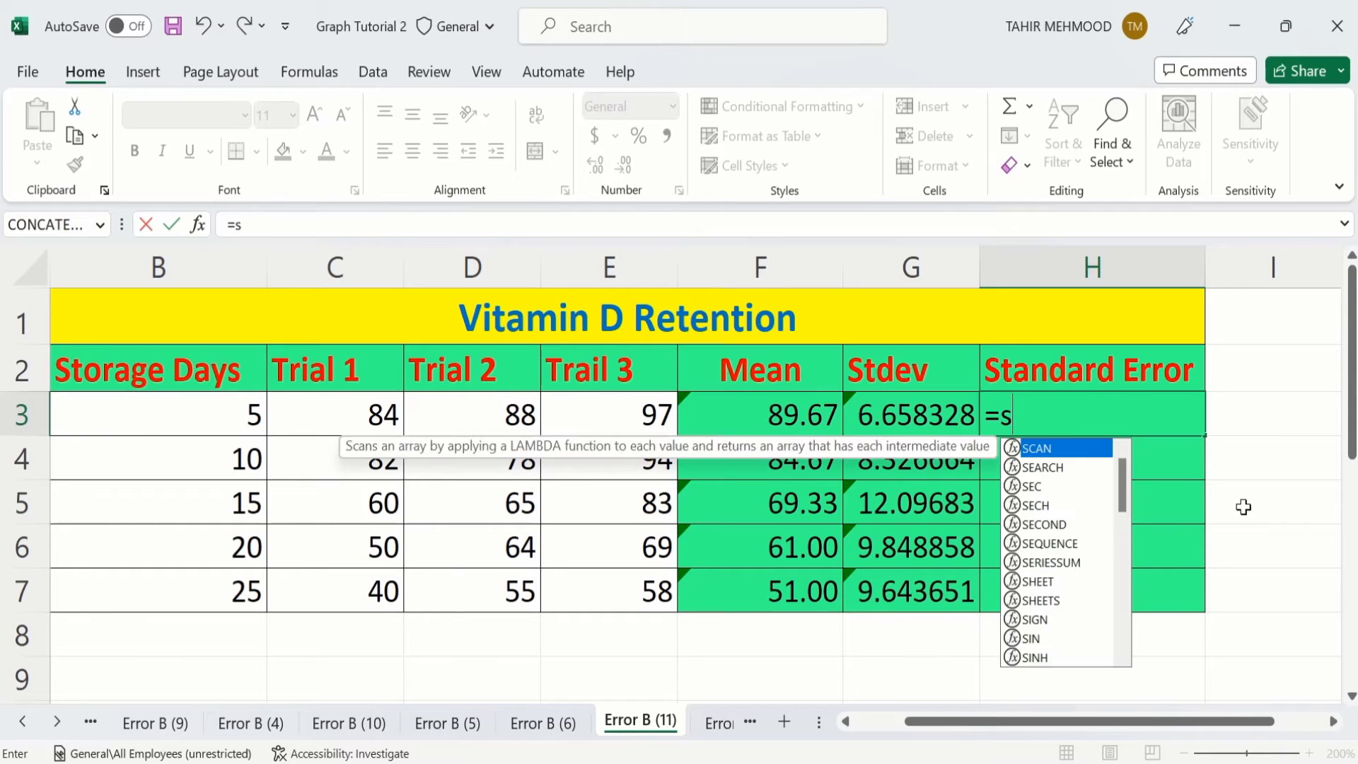
text(tde)
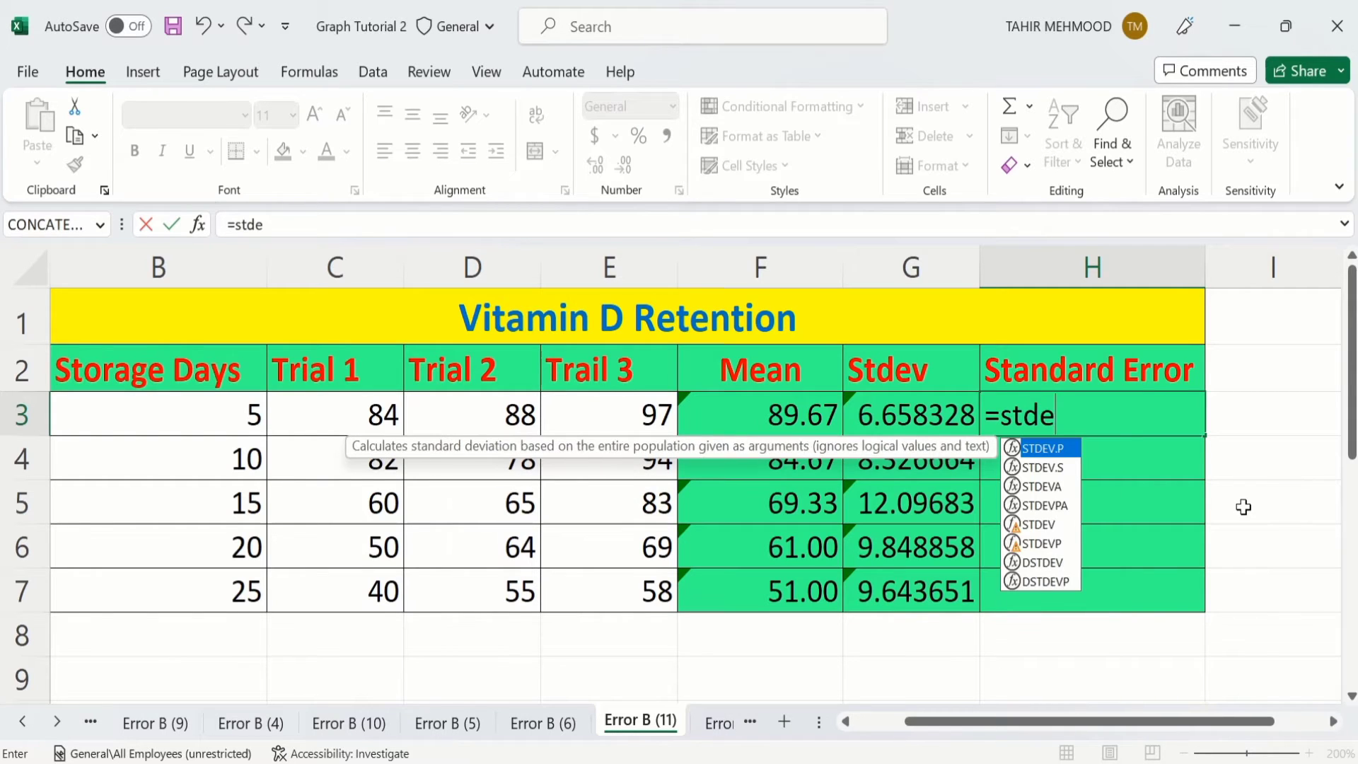
double_click(1039, 525)
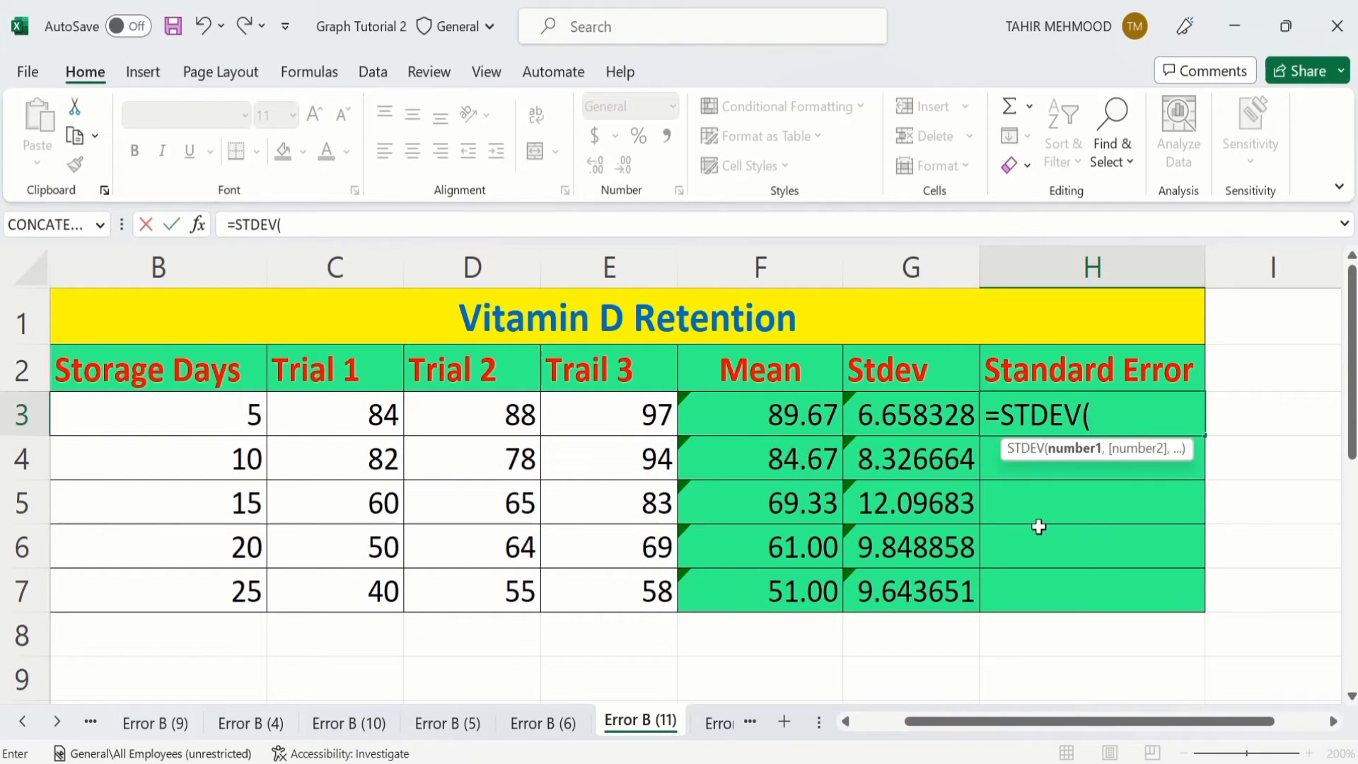
click(348, 419)
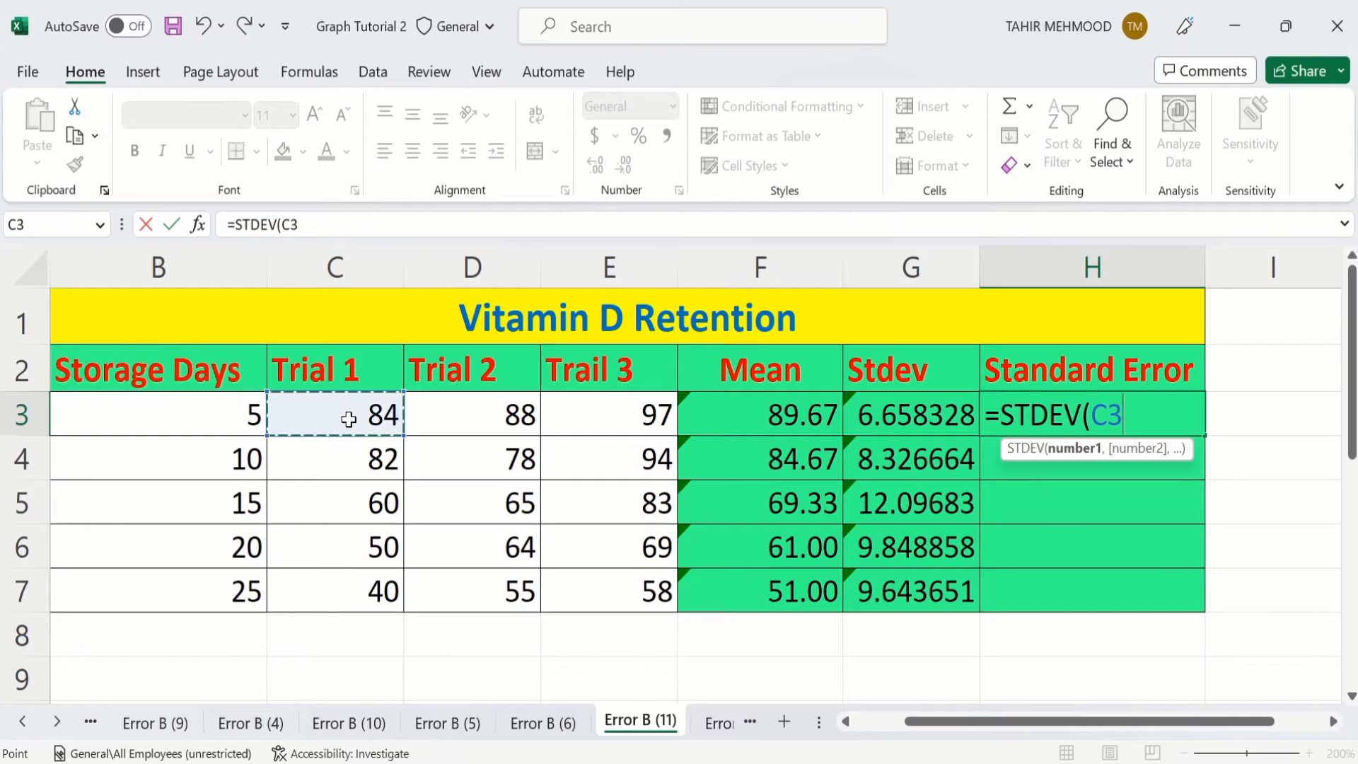
drag(348, 419, 551, 412)
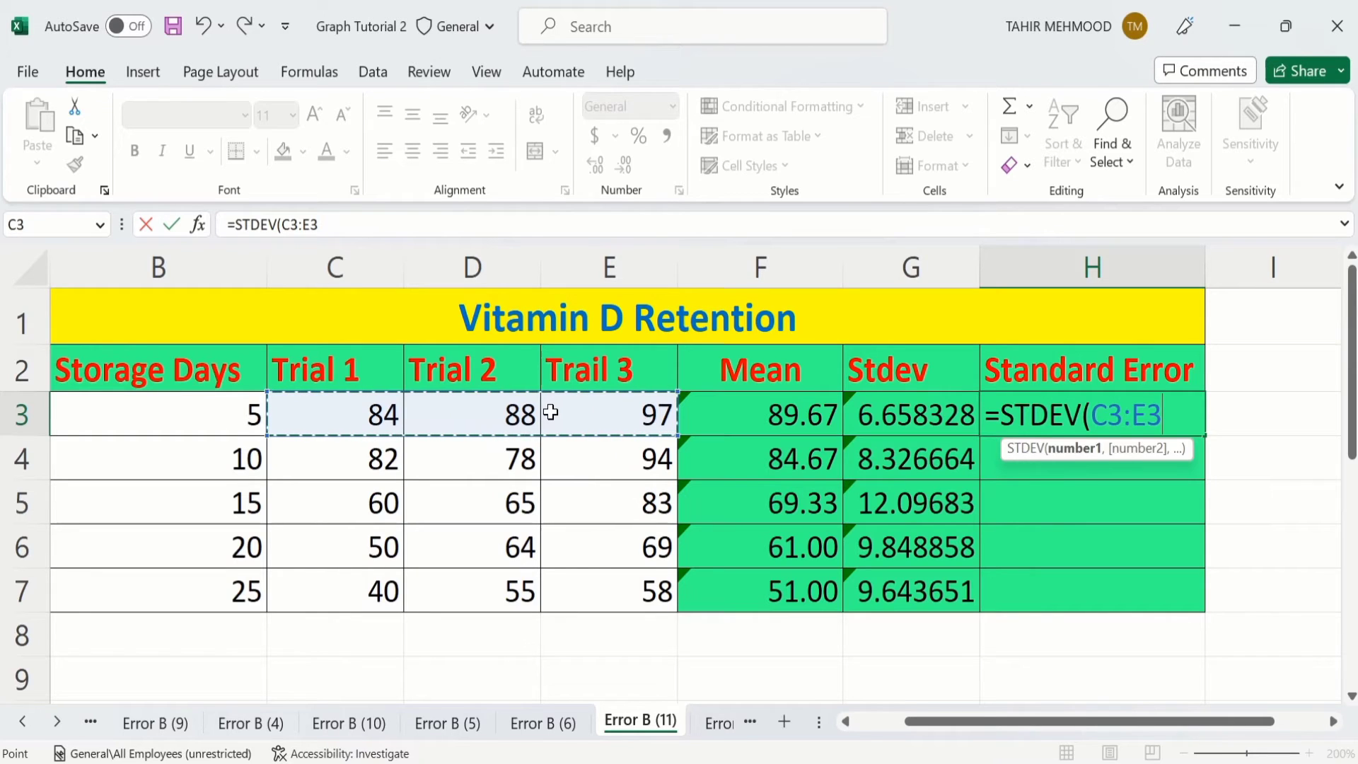
text())
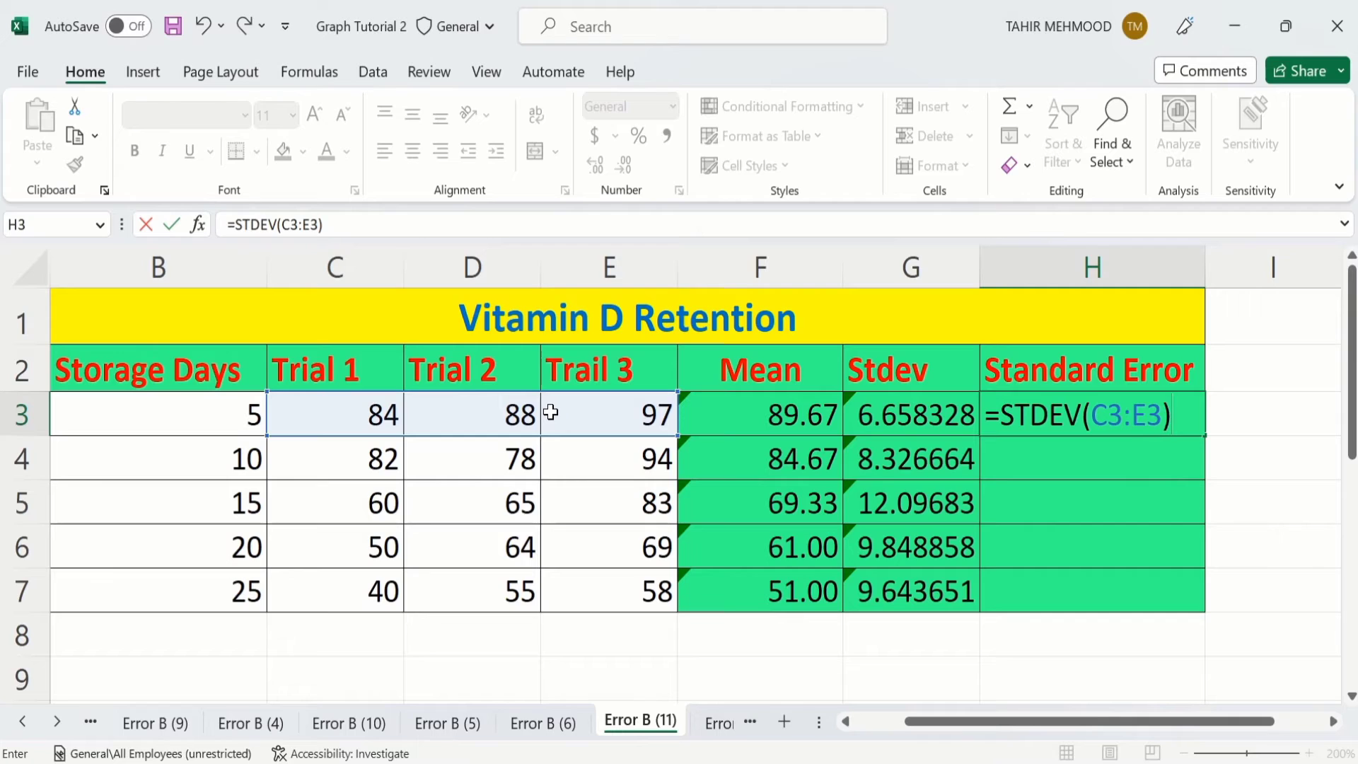
text(/sq)
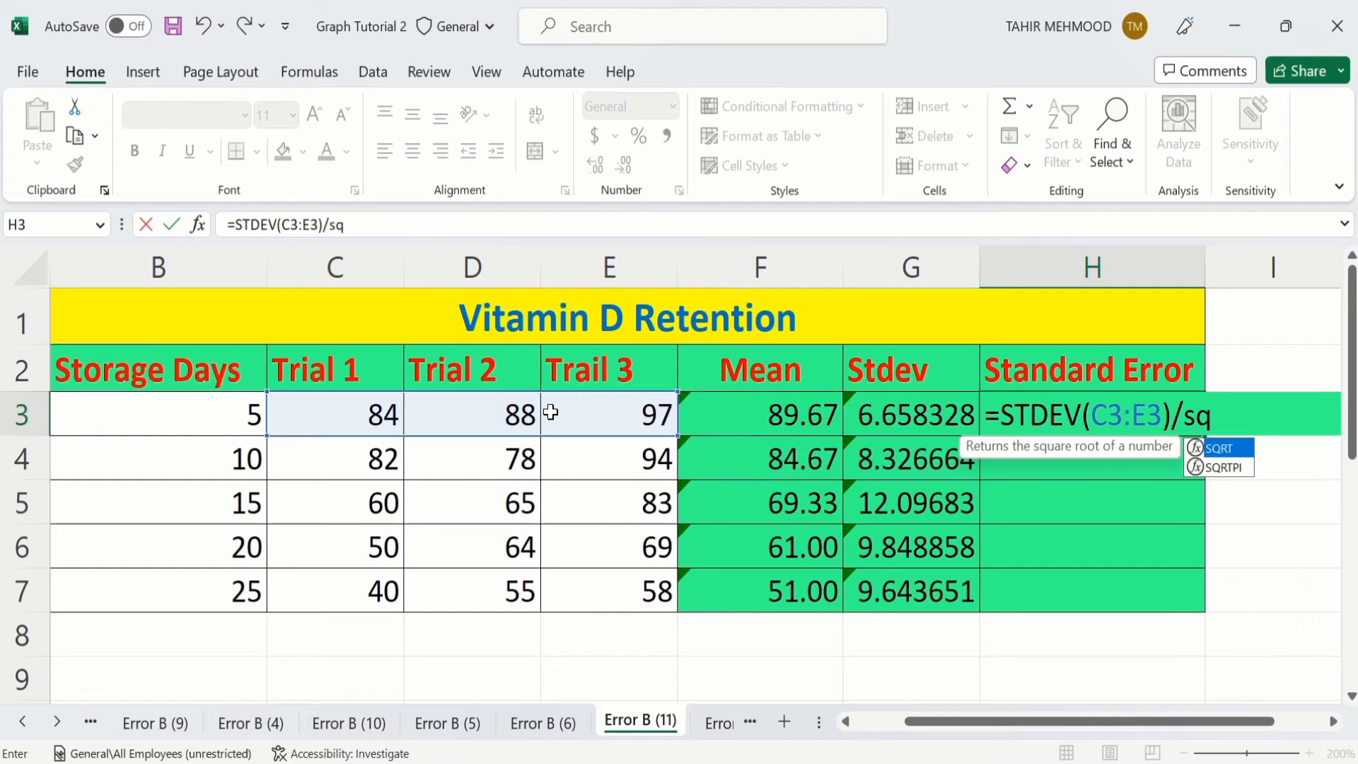
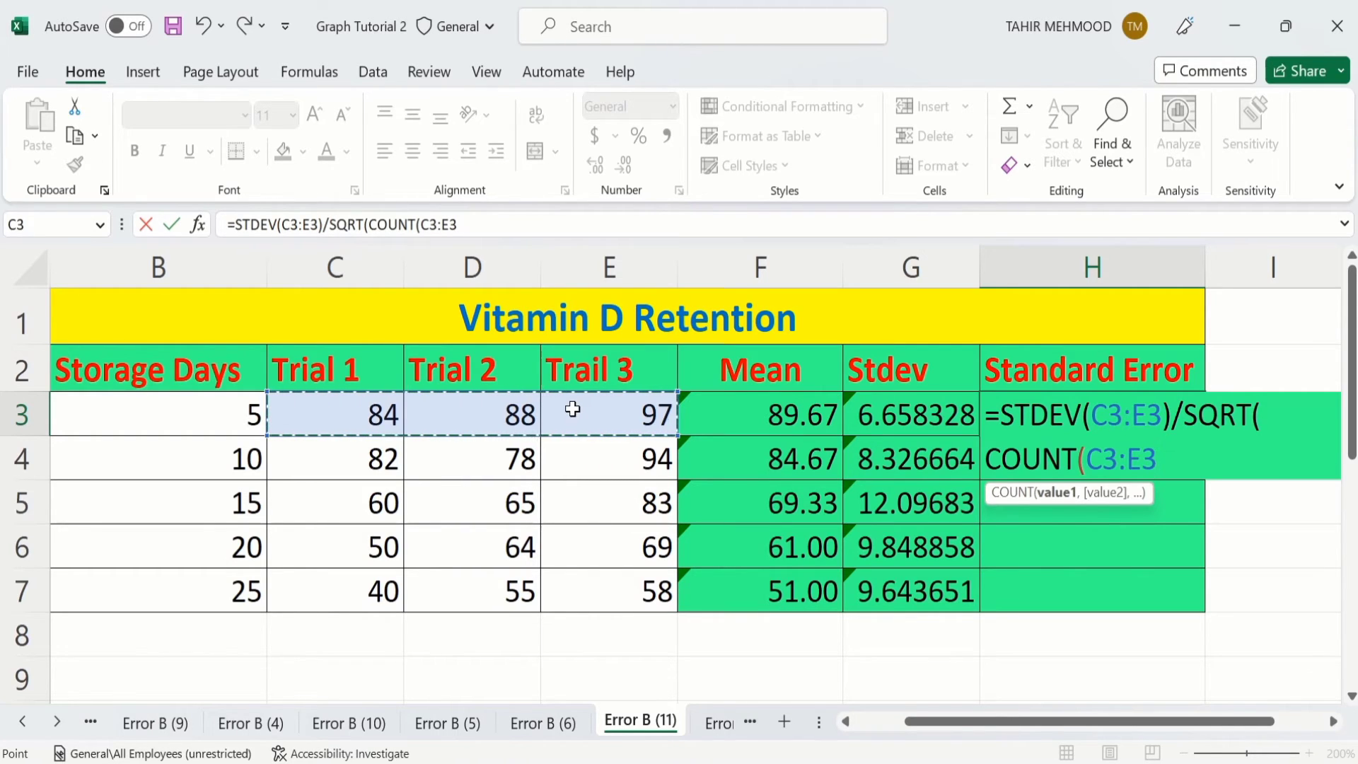
text())
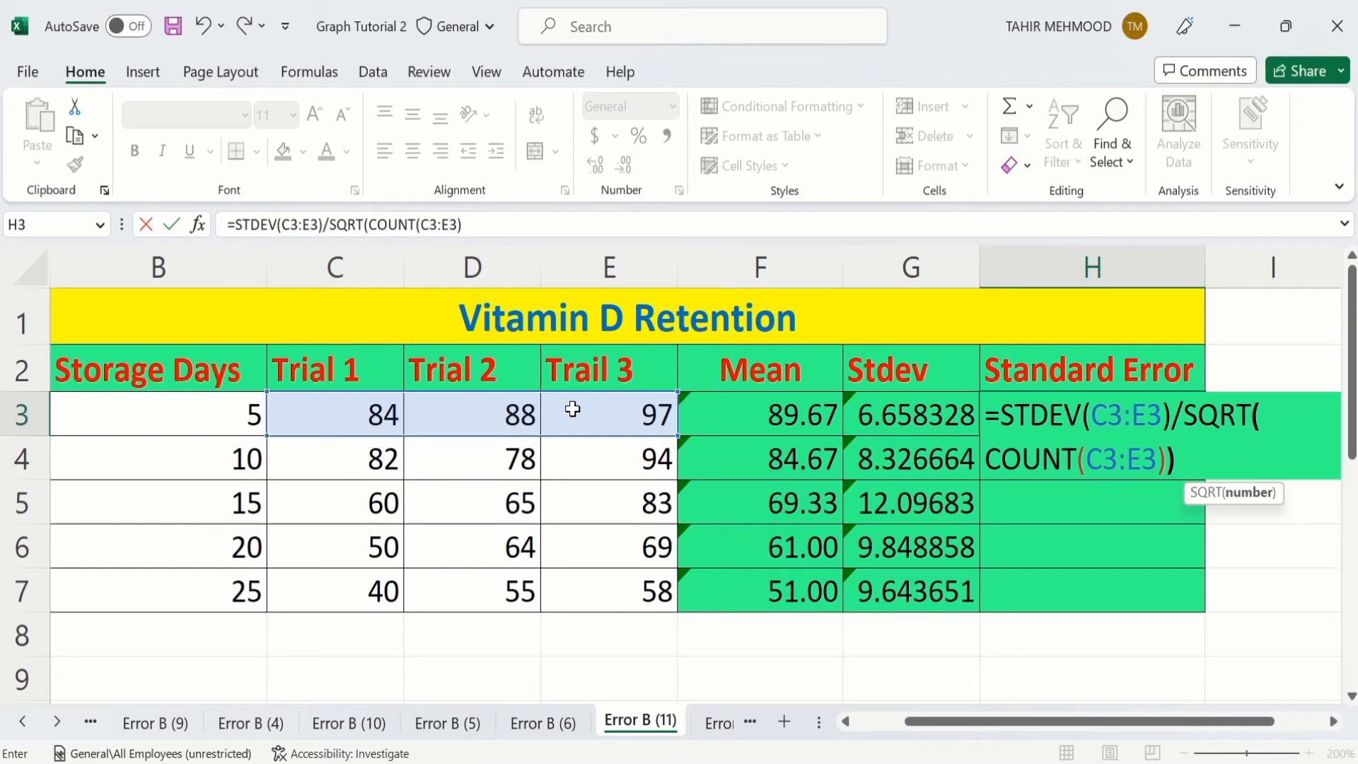
text())
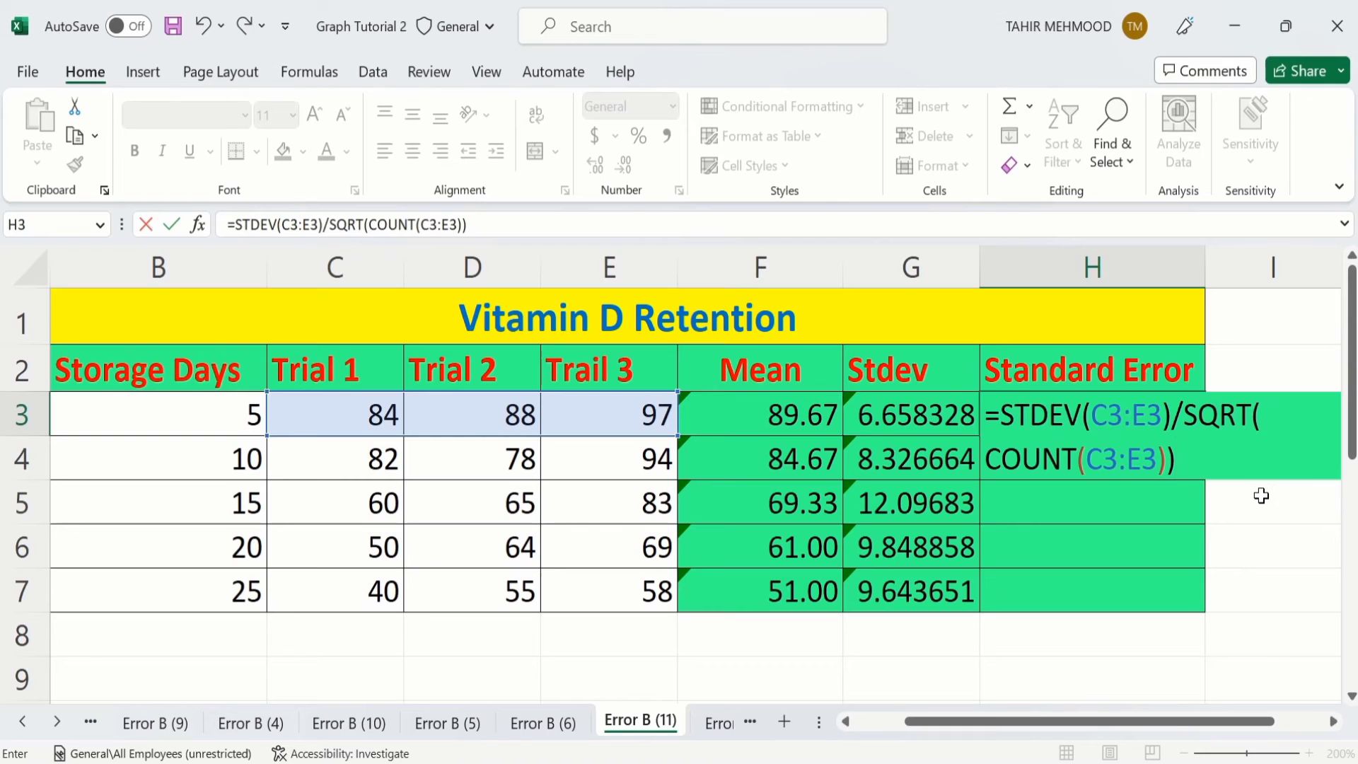
key(Return)
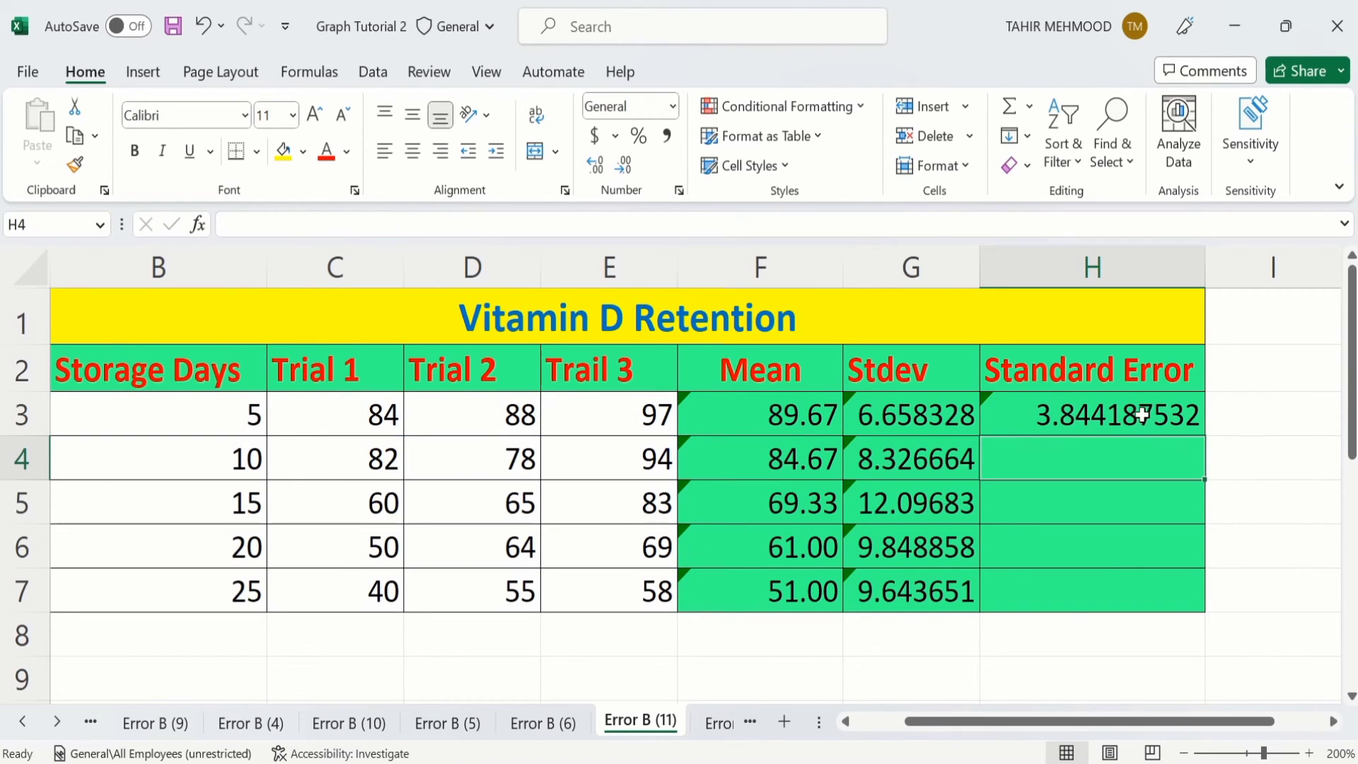
click(1334, 722)
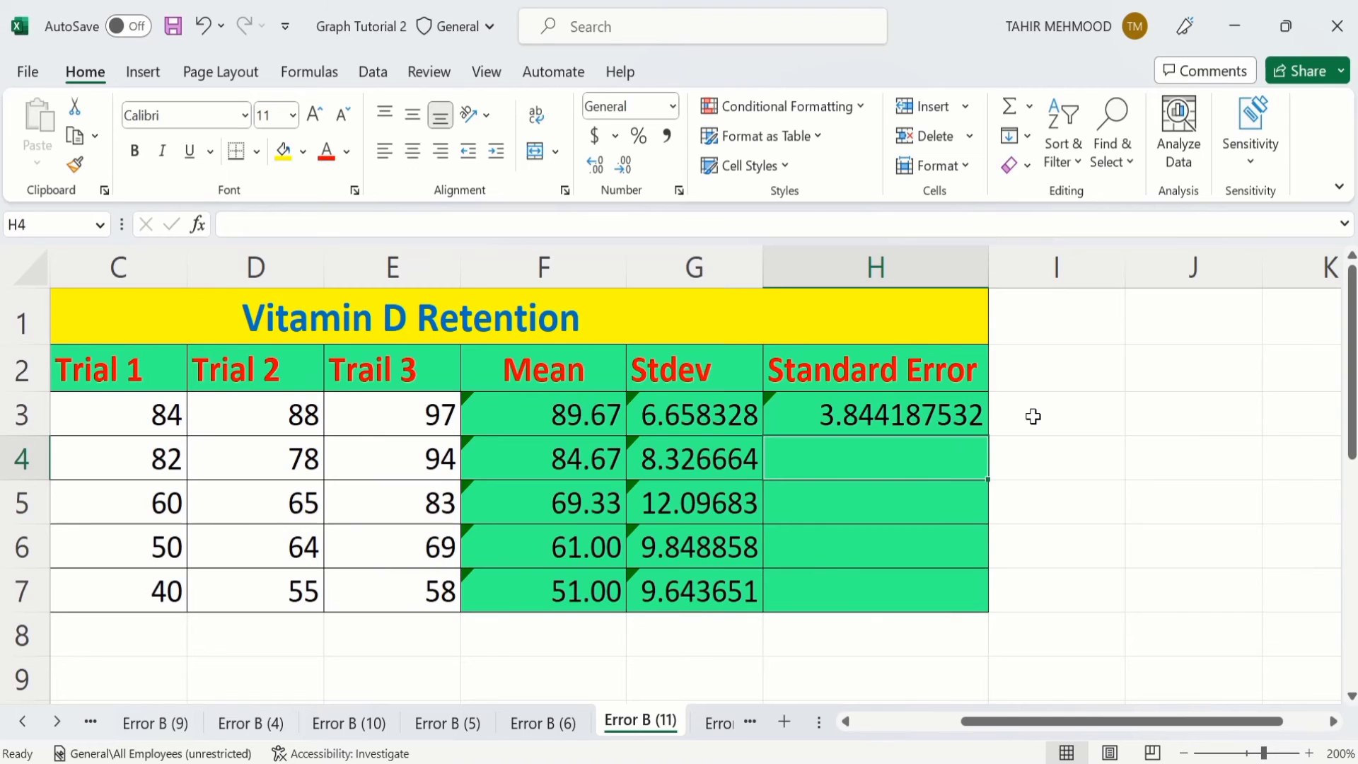
Step: Calculate the standard error a second way in I3 with =G3/SQRT(3) and widen column I to show the full value
click(1033, 416)
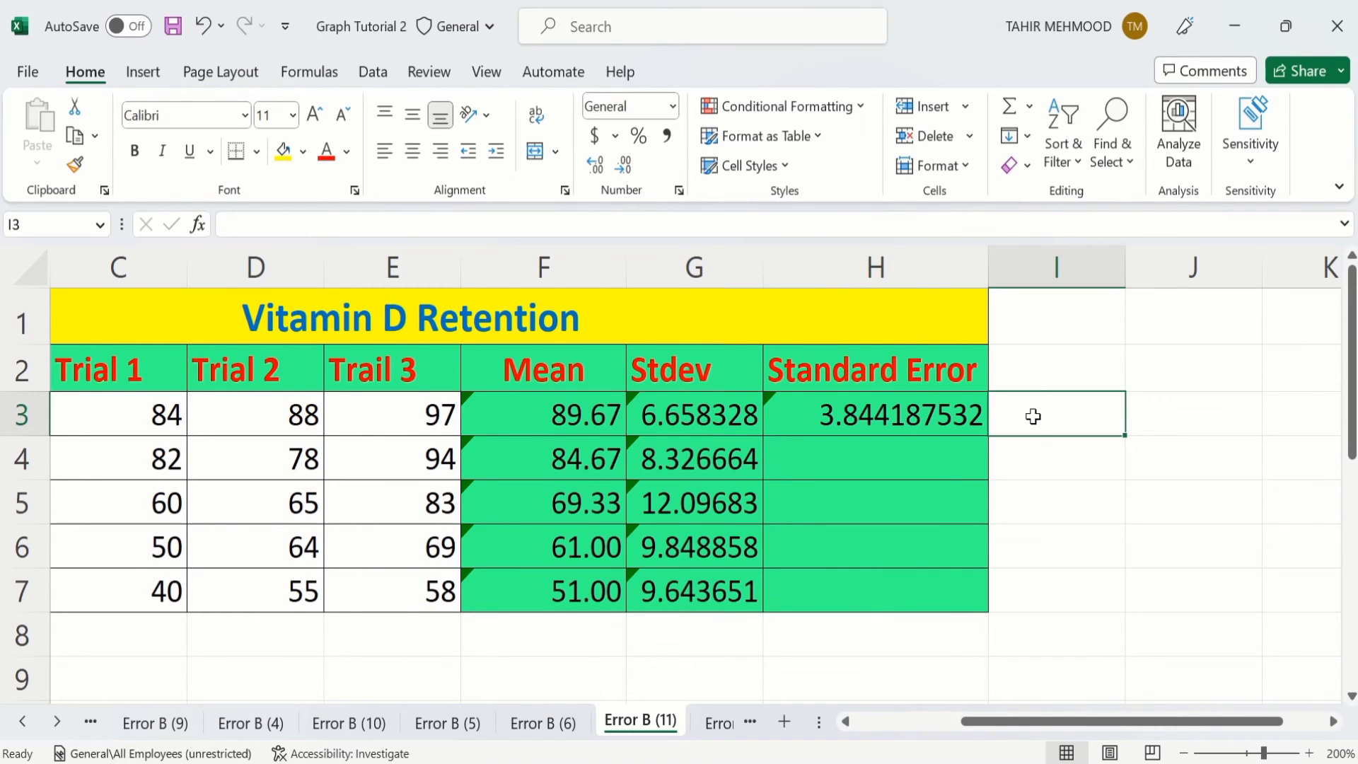
text(=)
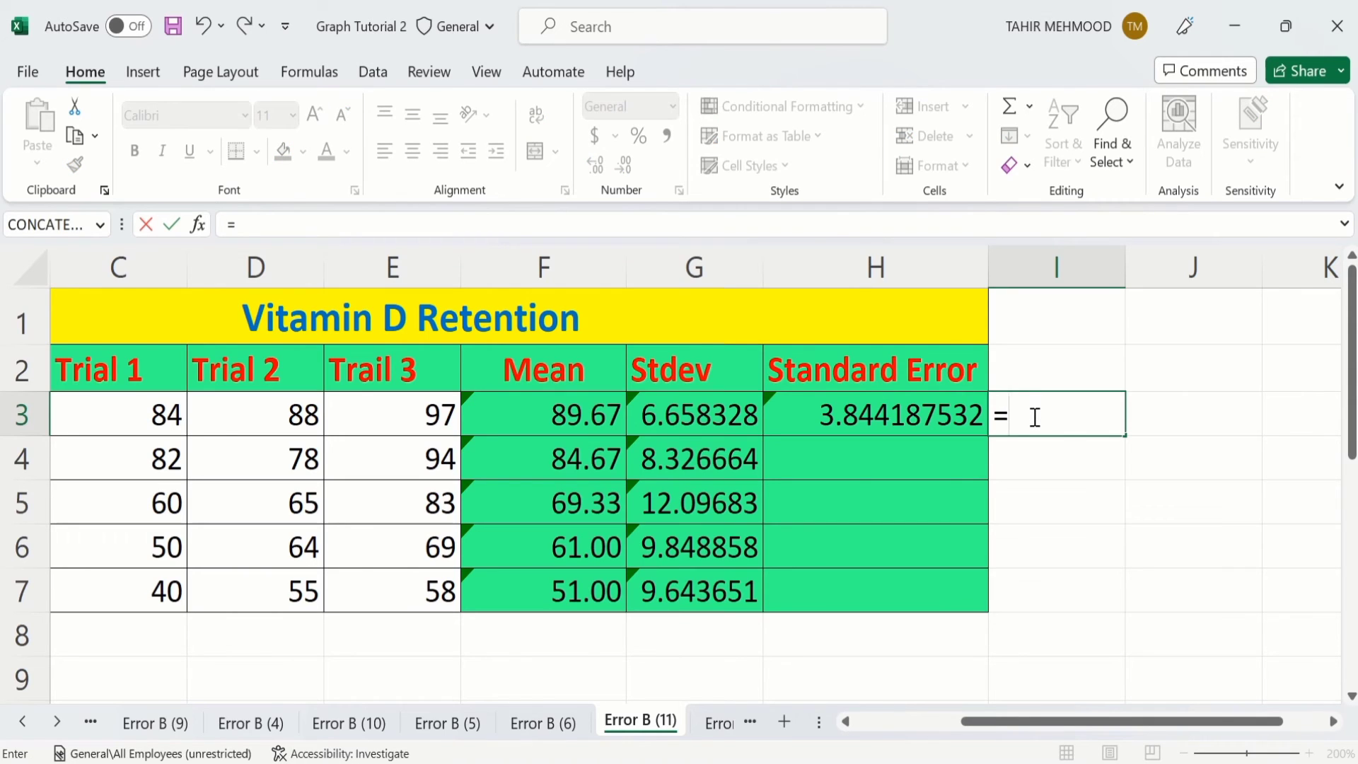
click(698, 417)
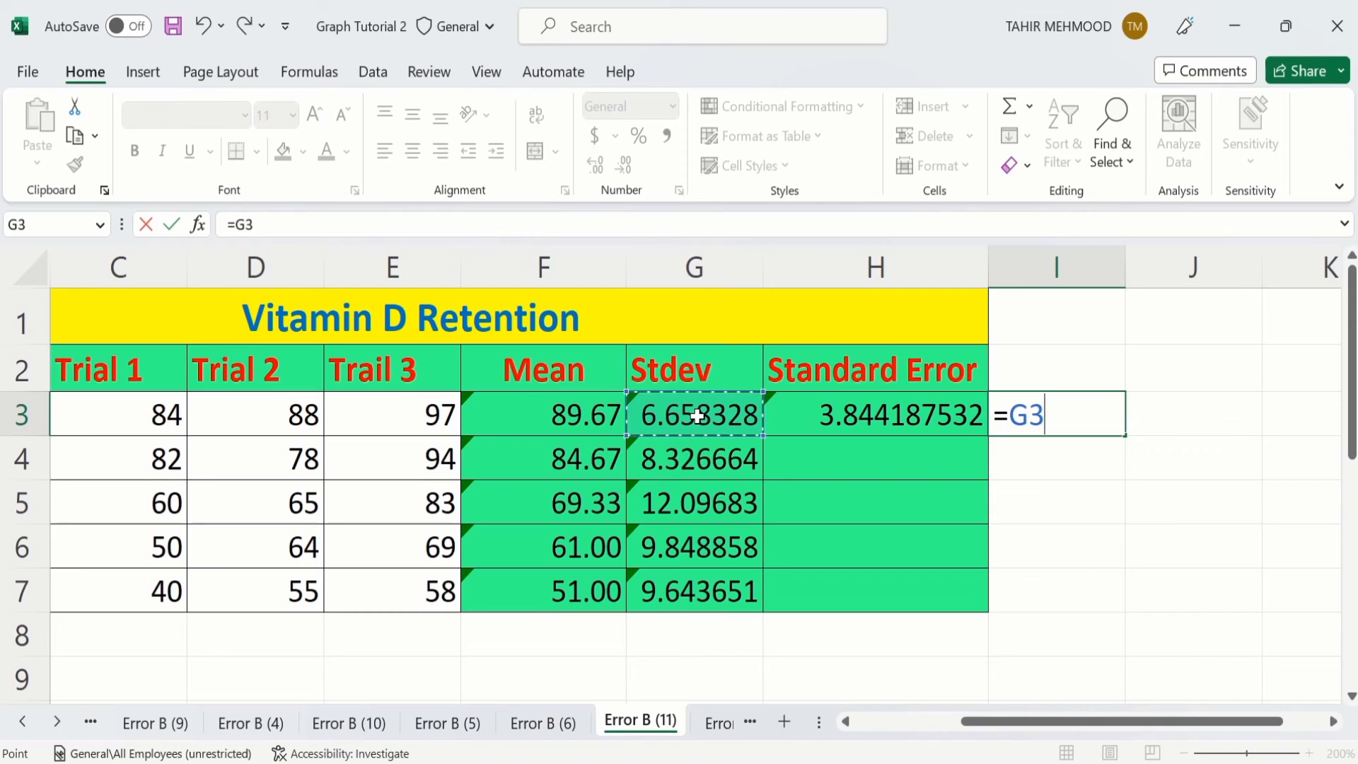
text(/)
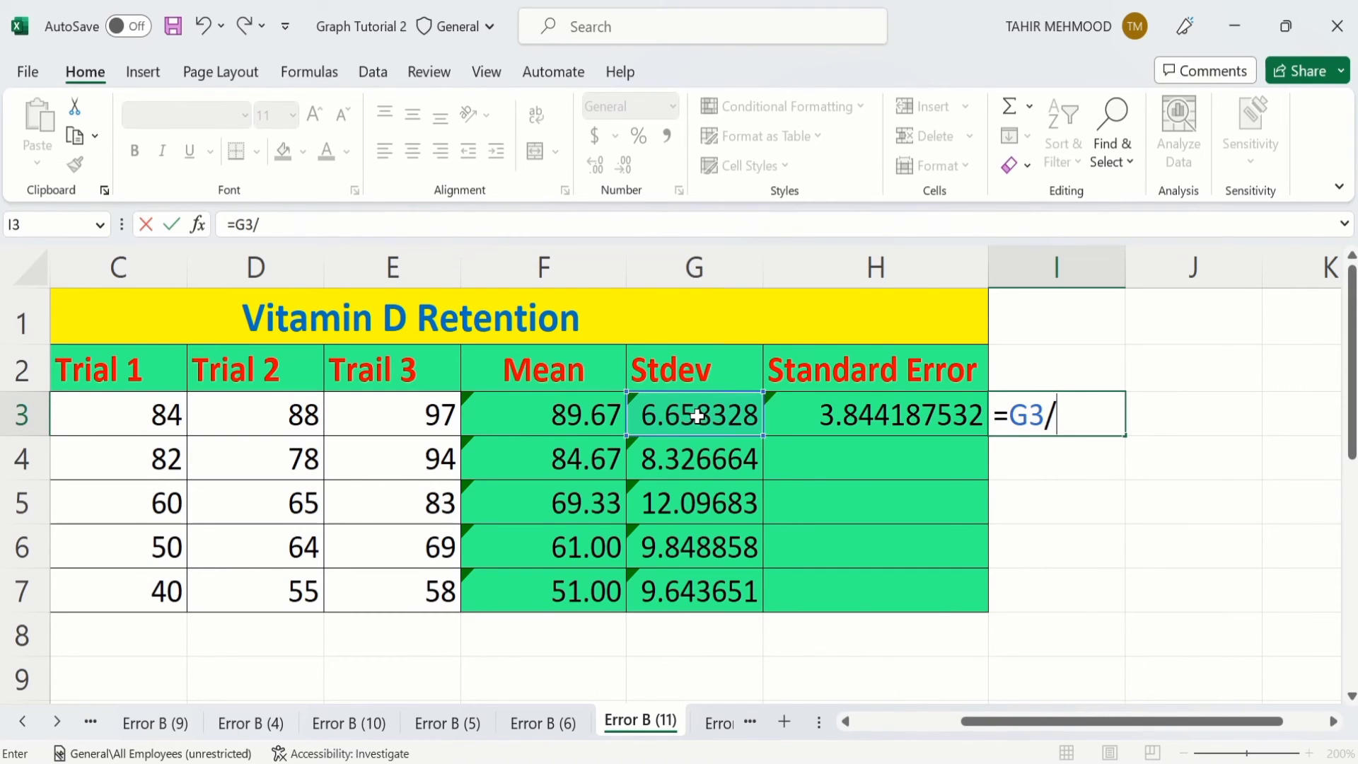
text(sr)
key(BackSpace)
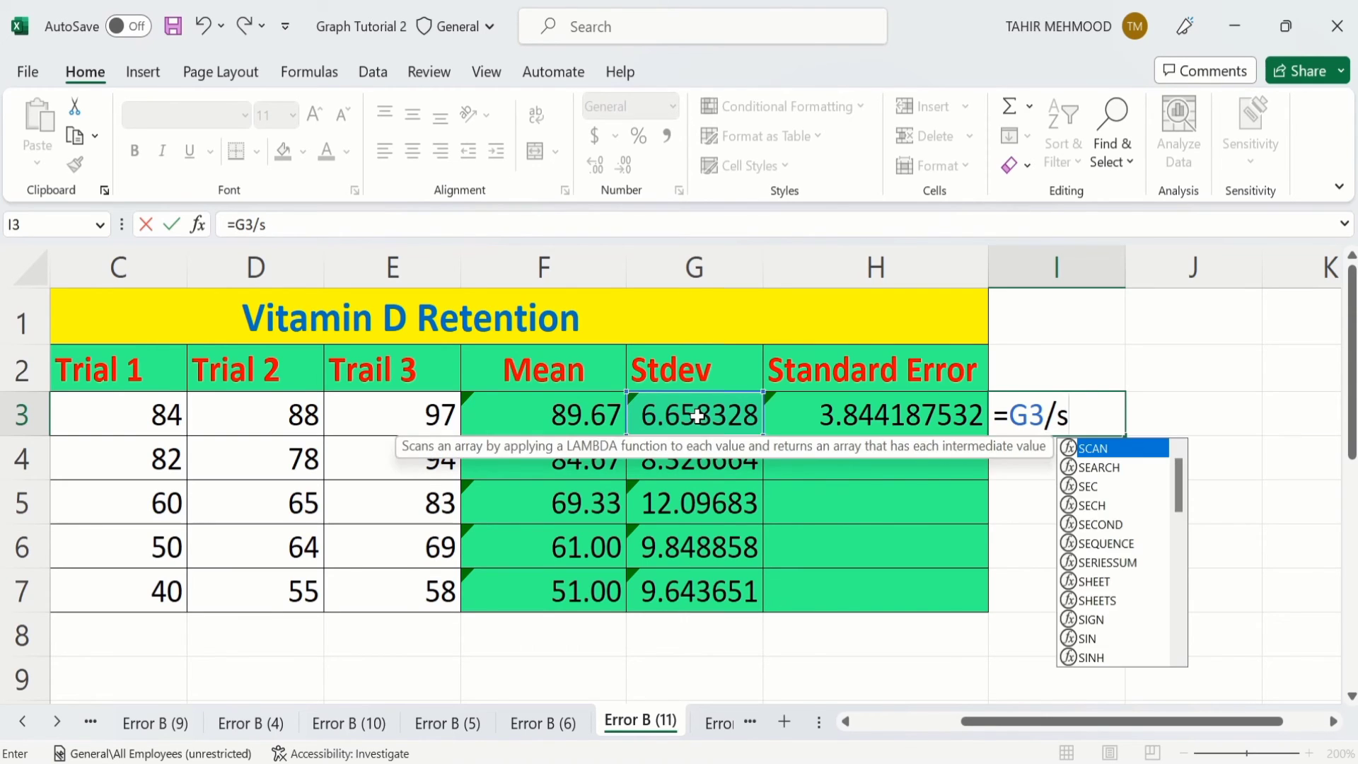
text(qr)
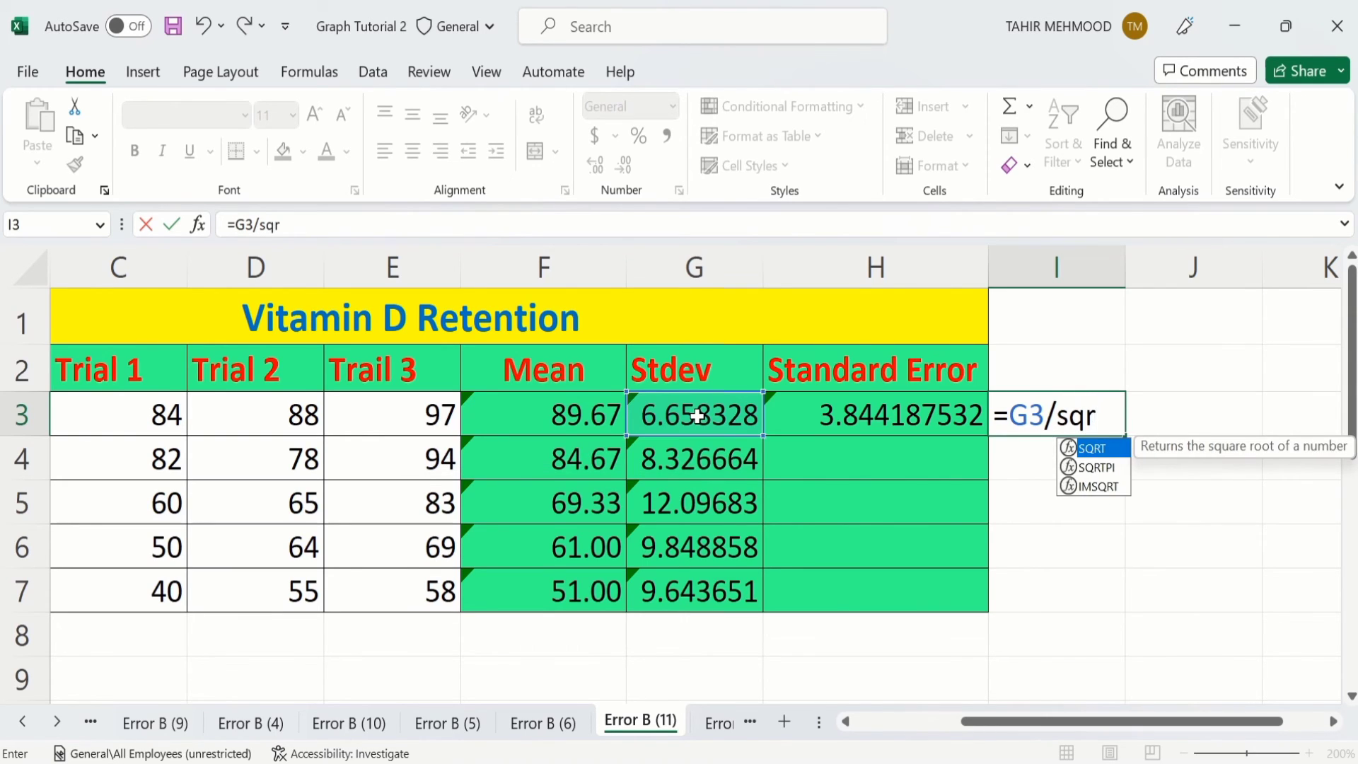
double_click(1097, 448)
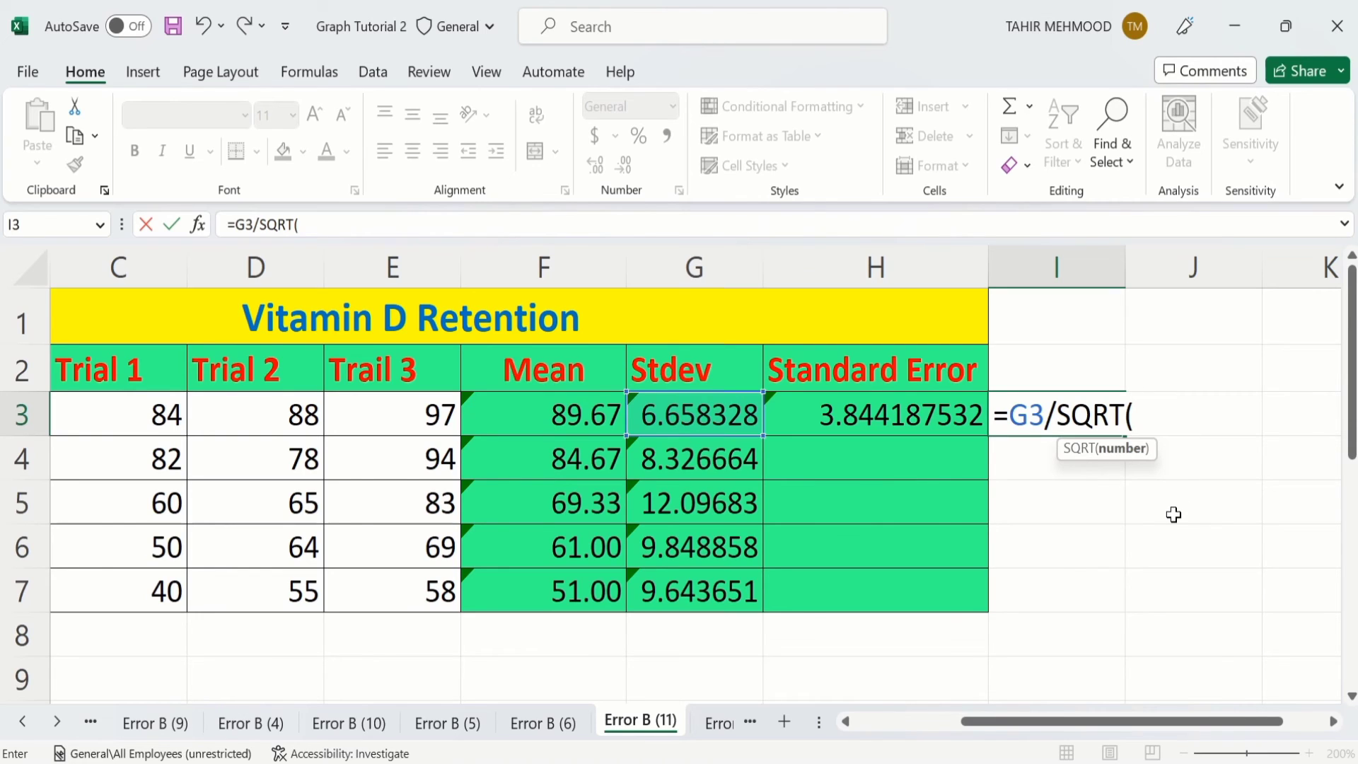
text(3))
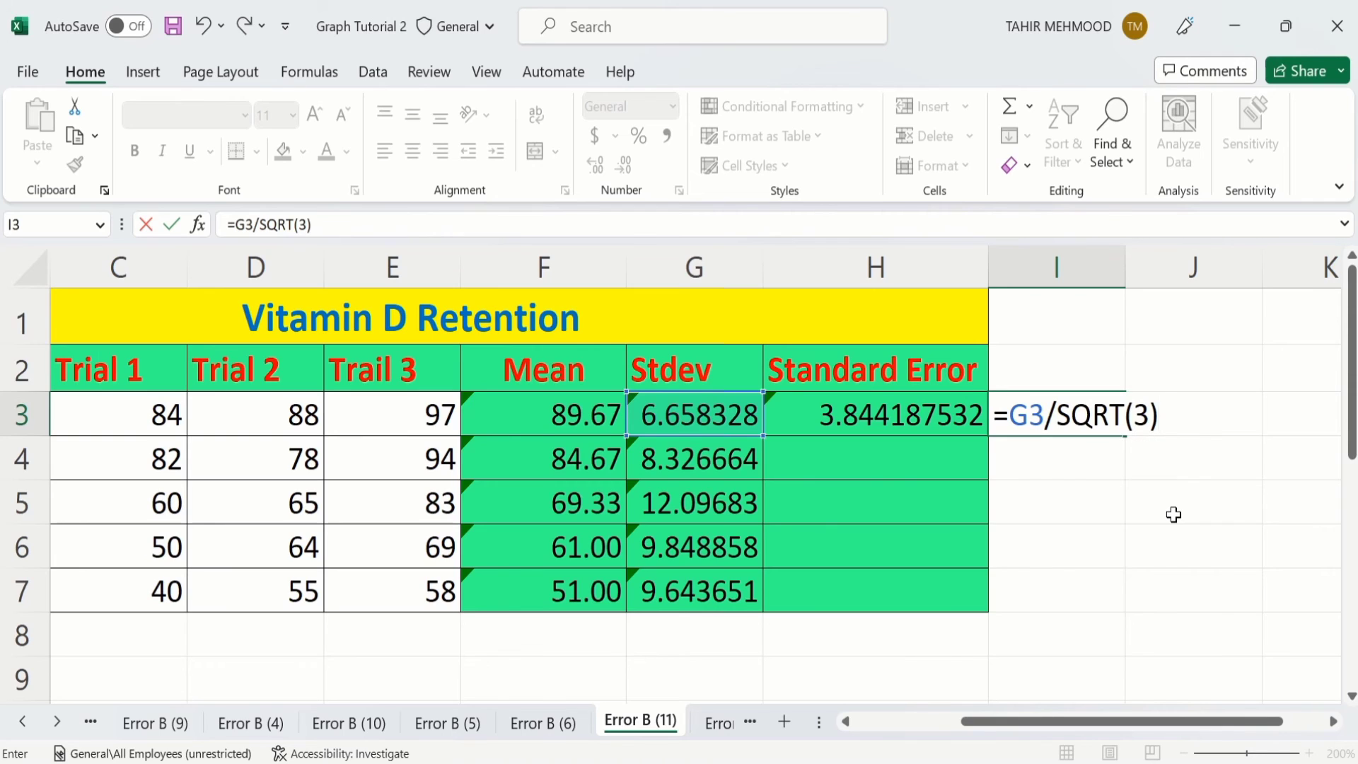
key(Return)
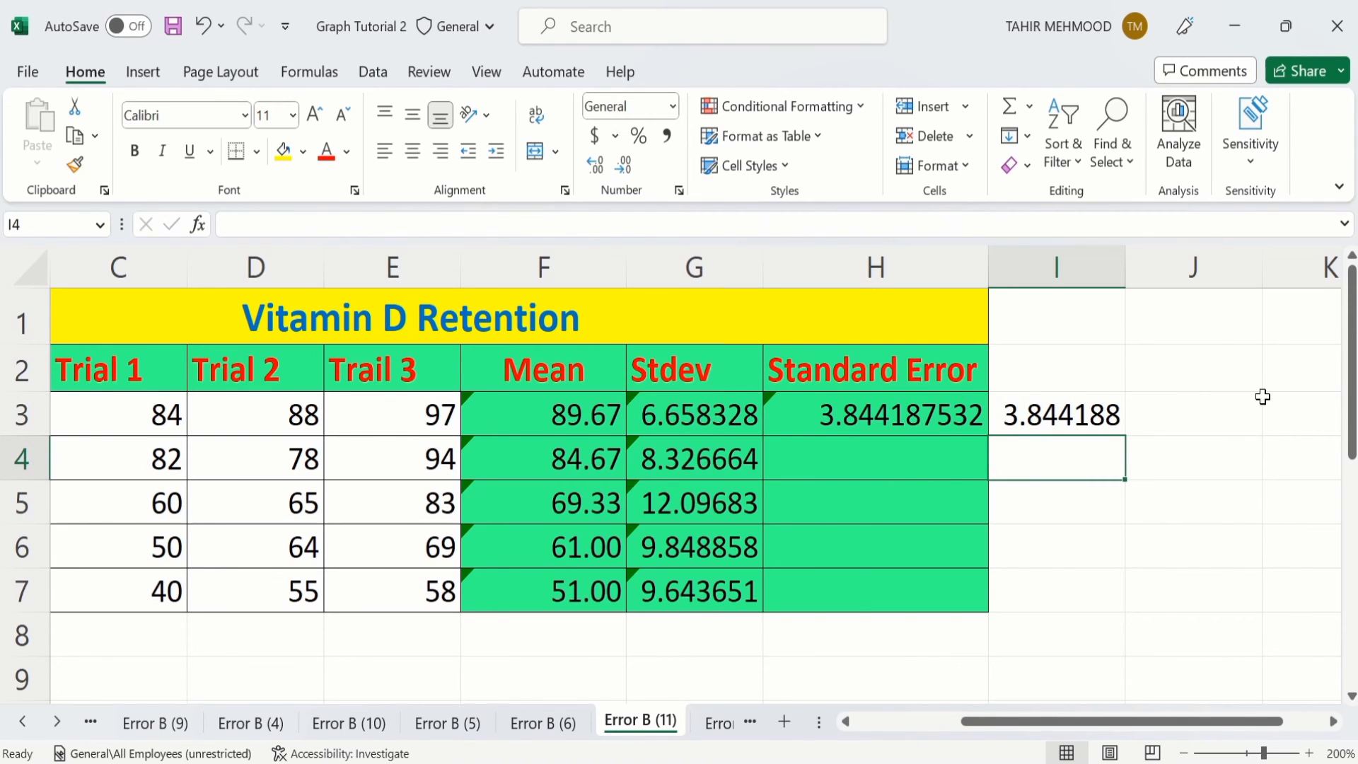
drag(1124, 266, 1196, 274)
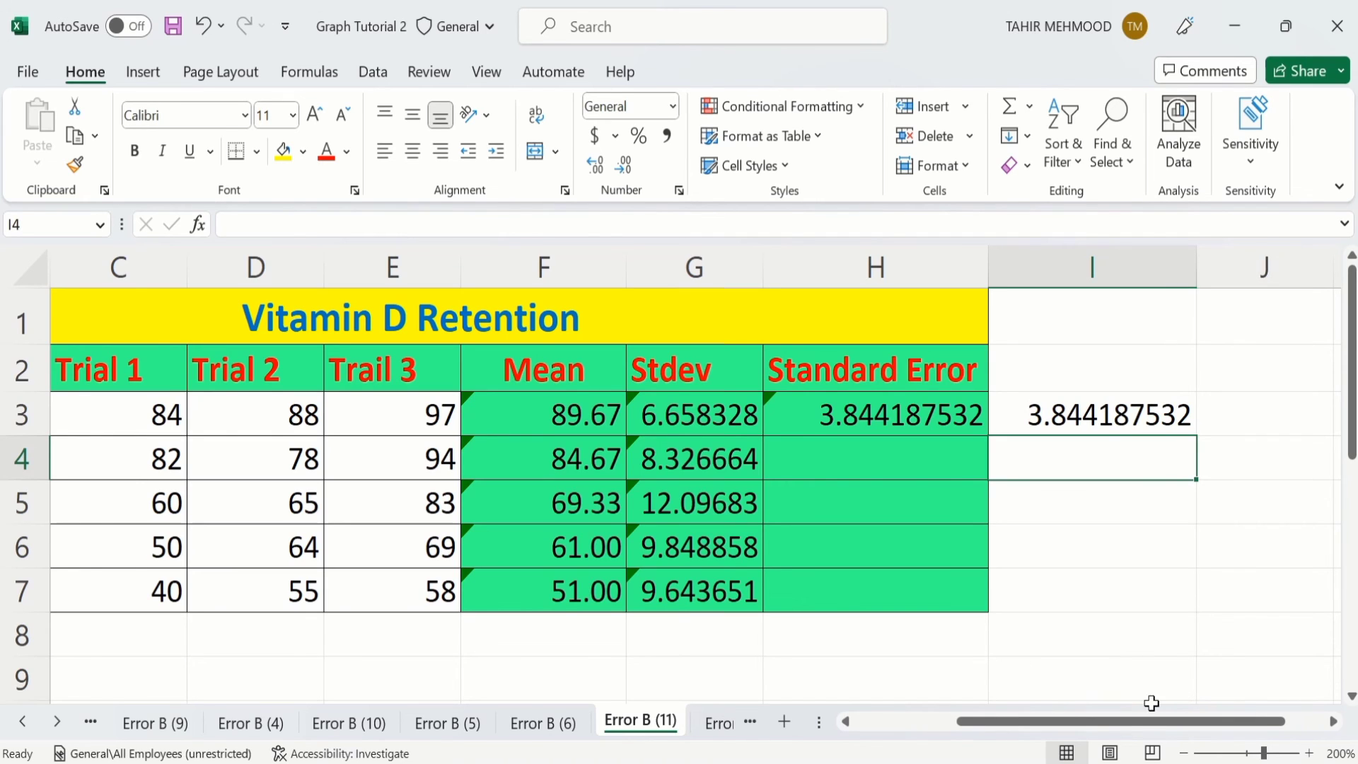
Step: Fill the standard error formula in H3 down to H7
drag(1127, 723, 1072, 729)
click(1125, 417)
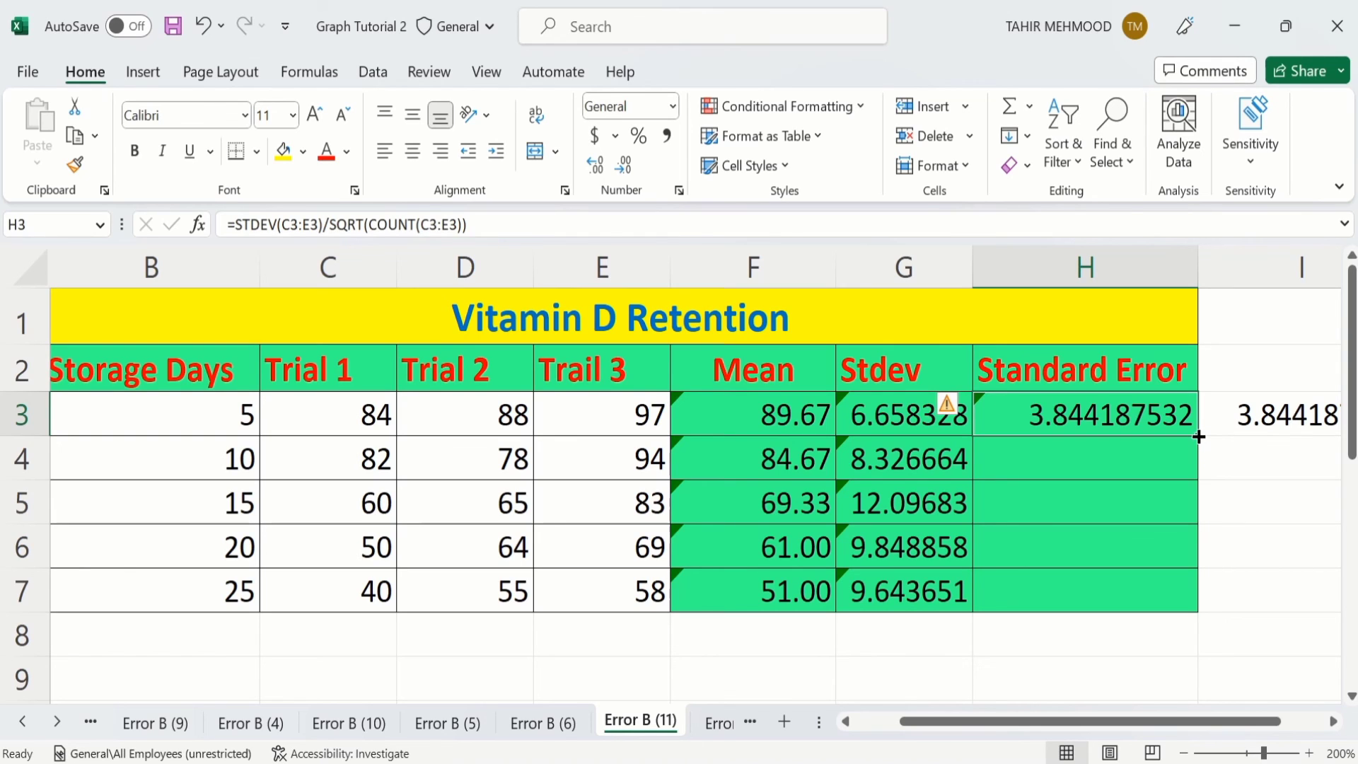
drag(1198, 437, 1195, 602)
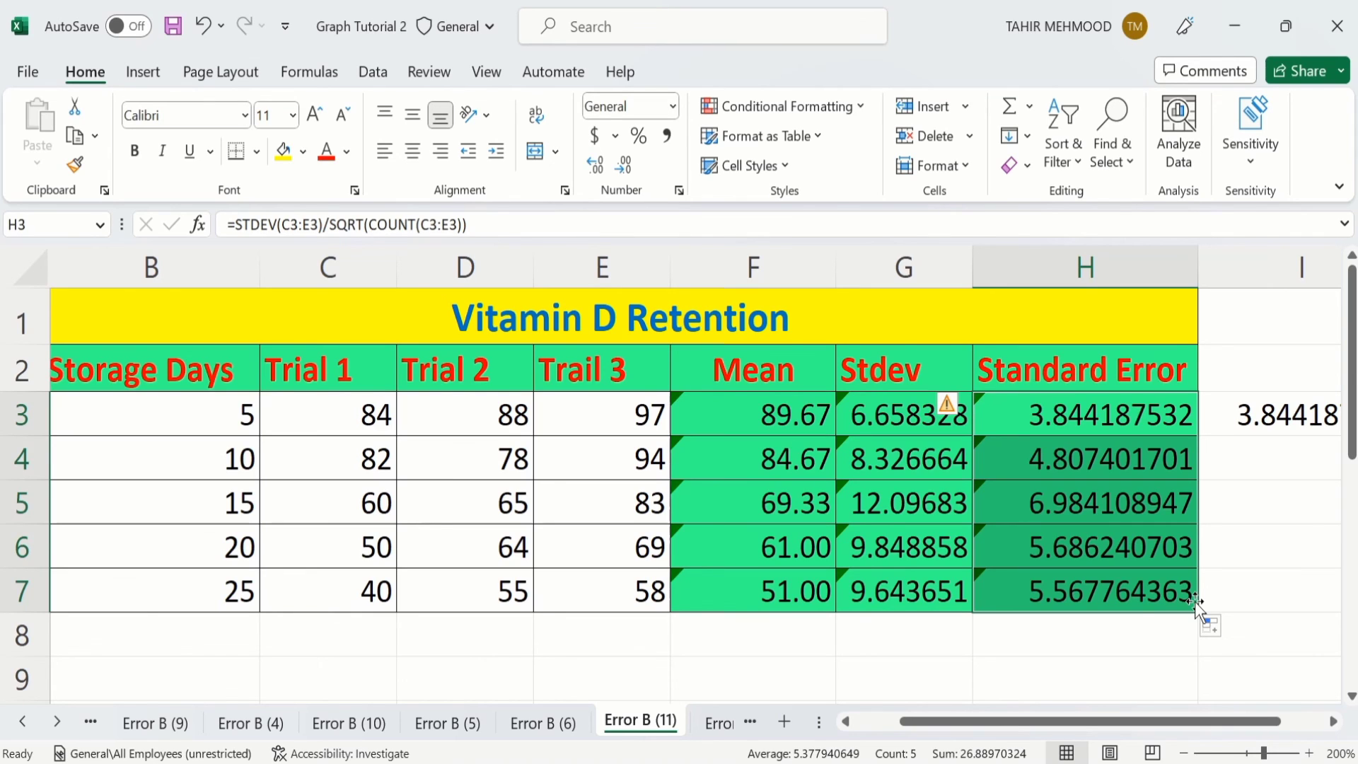
Step: Fill the alternative standard error formula in I3 down to I7
scroll(1299, 701, right, 1)
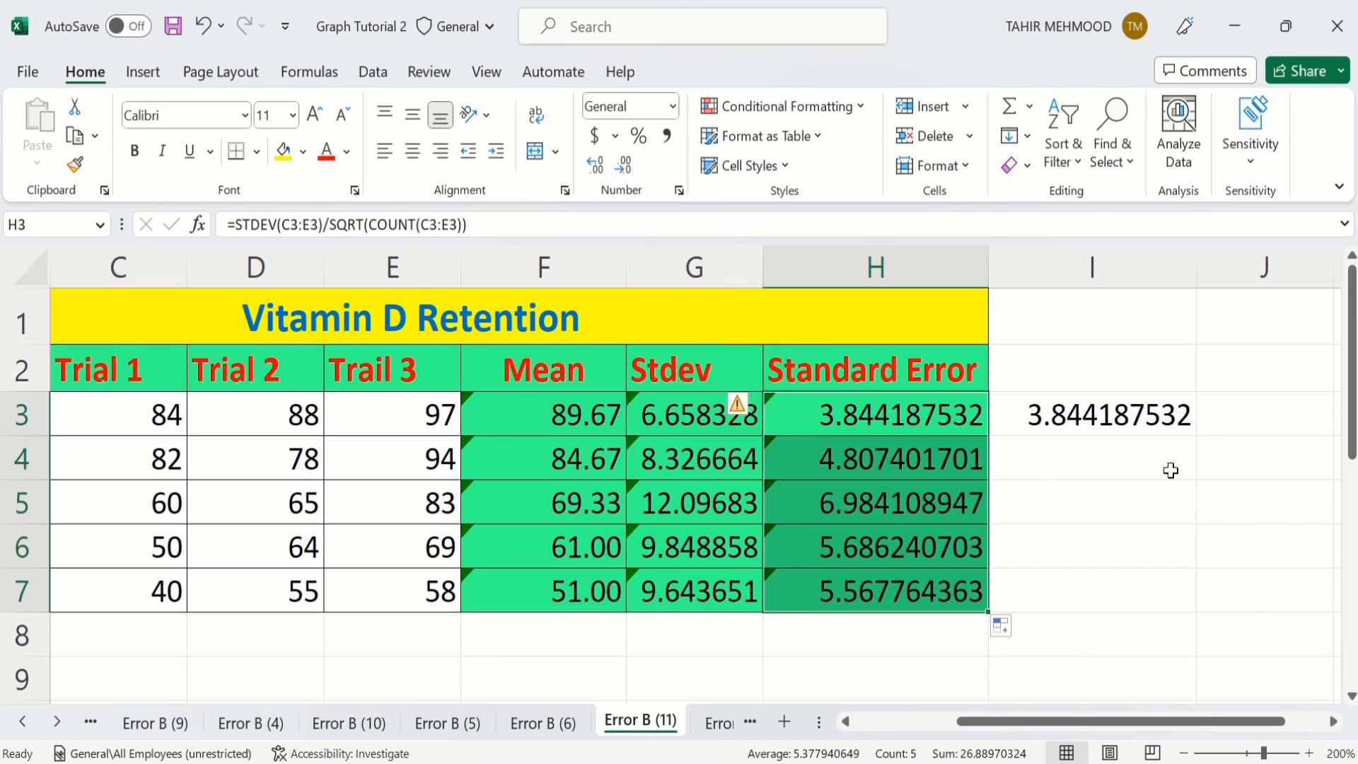
click(1134, 423)
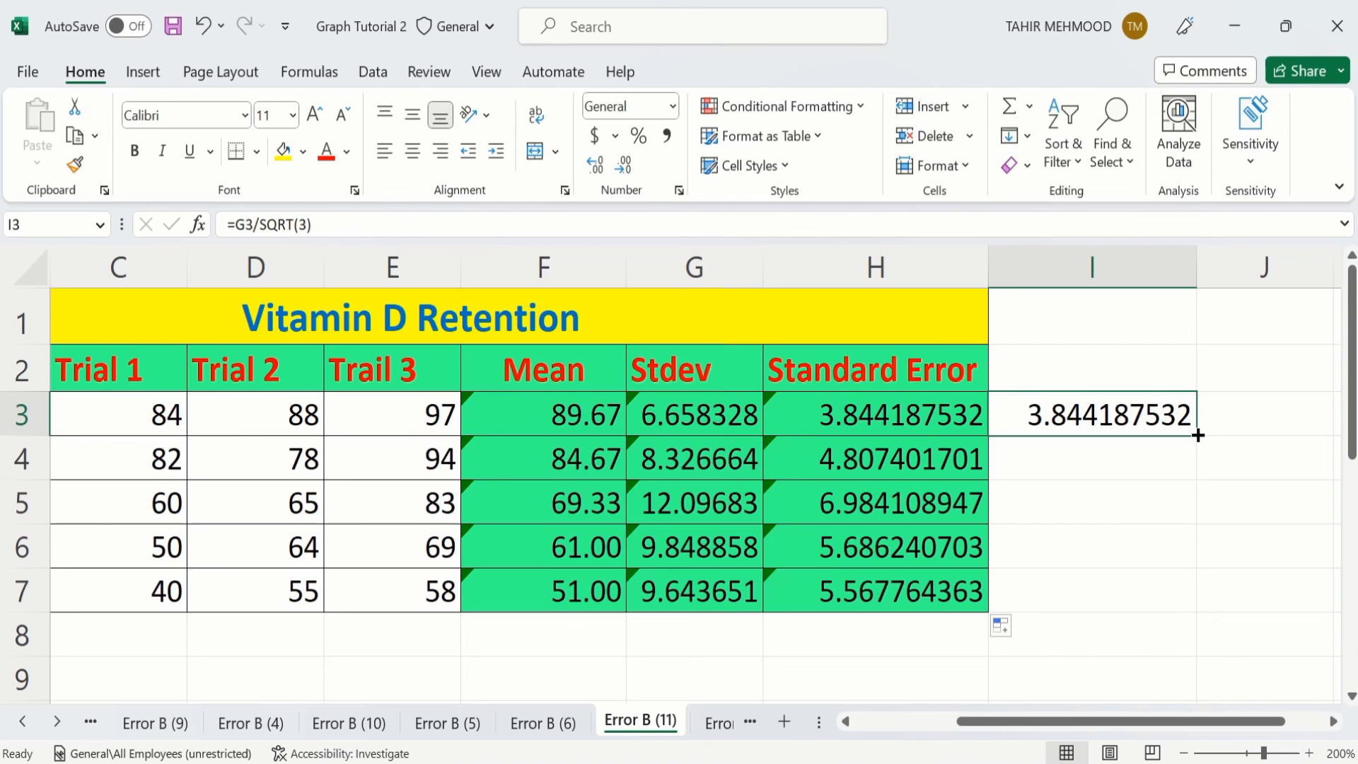
drag(1197, 435, 1202, 602)
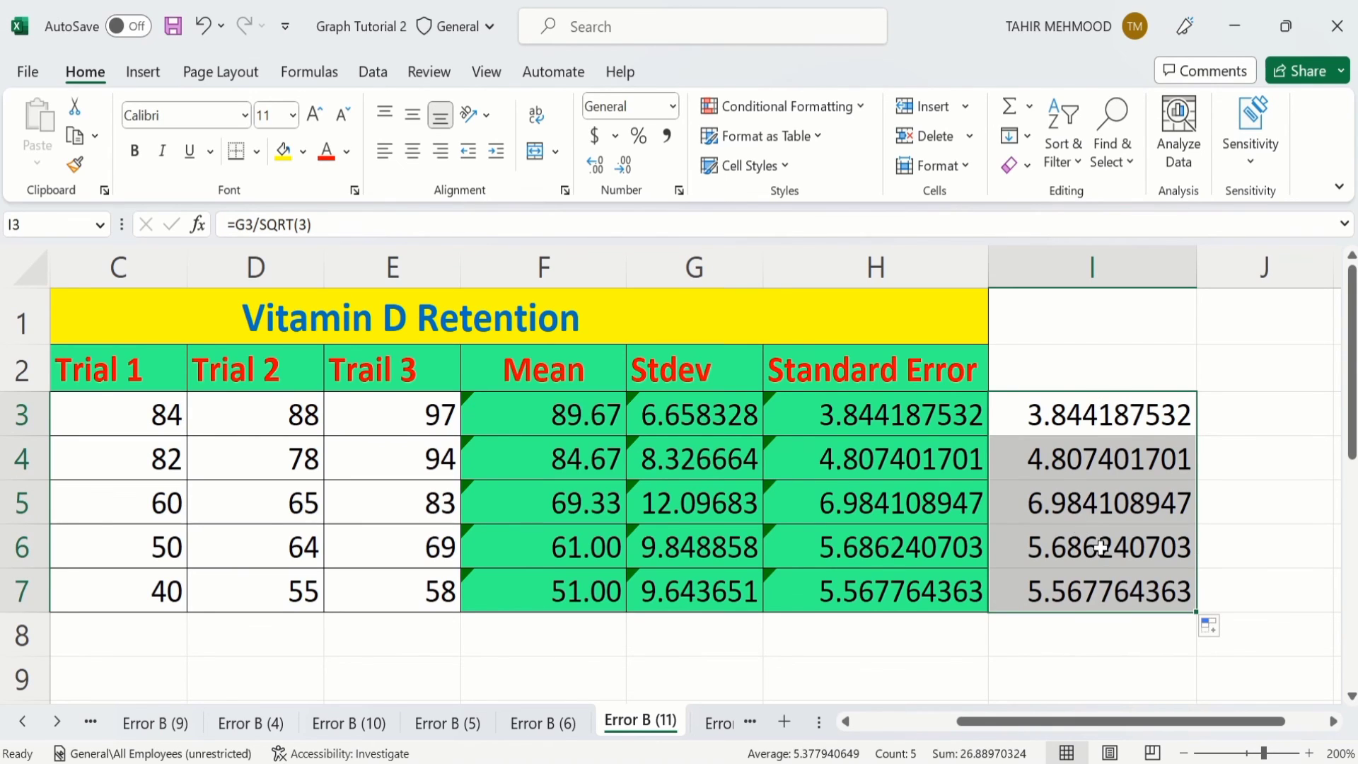